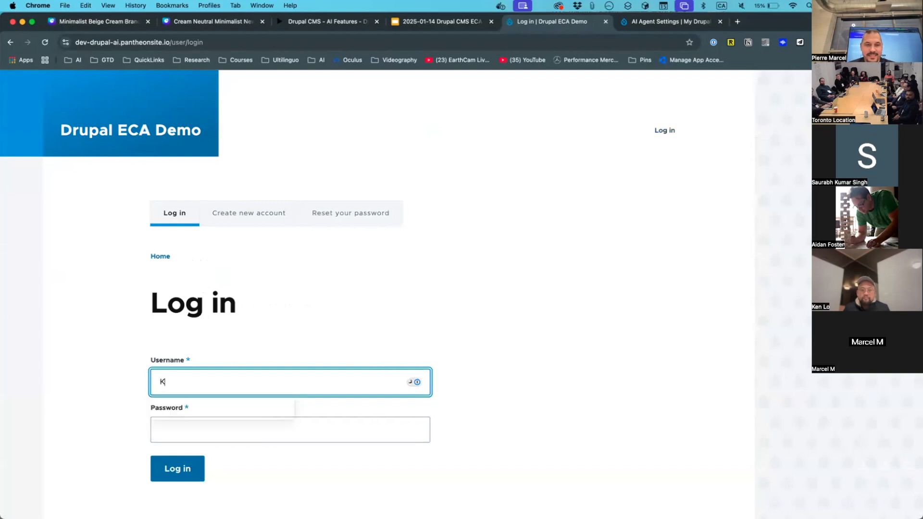
- Log in to the Drupal ECA Demo site with the account password
{"action": "key", "text": "Tab"}
{"action": "type", "text": "•••"}
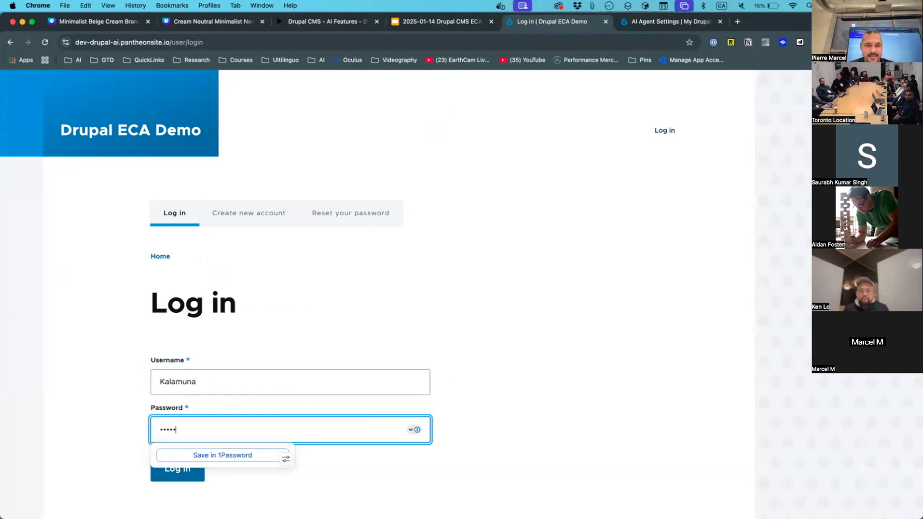
{"action": "key", "text": "Return"}
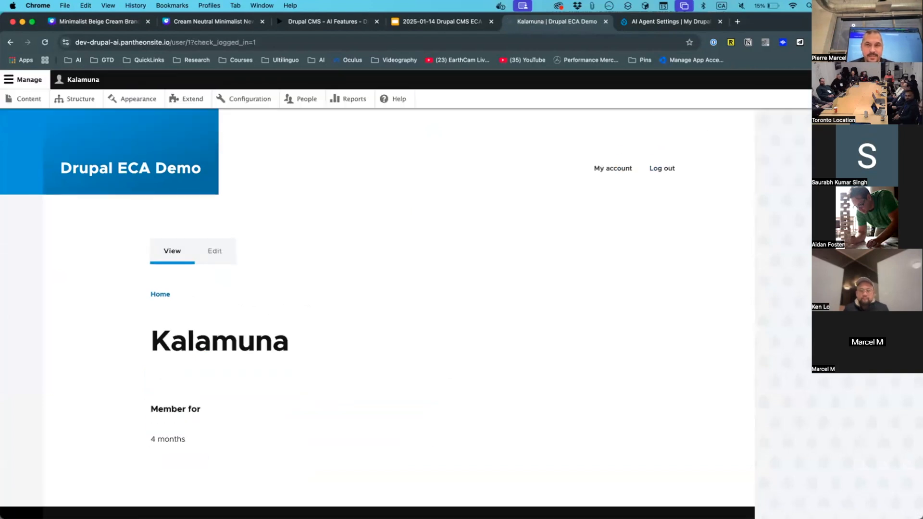
- Open the admin Configuration page and scroll down to the Workflow ECA entry
{"action": "left_click", "coordinate": [243, 103]}
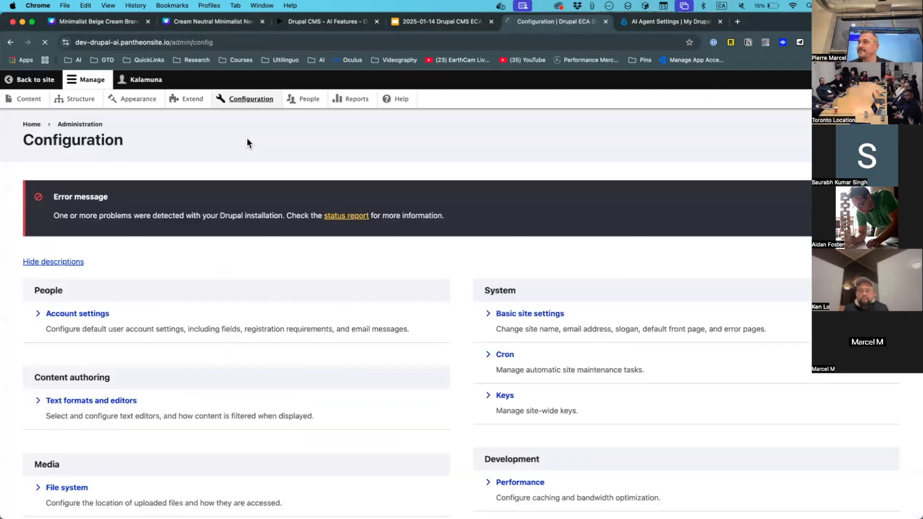
{"action": "mouse_move", "coordinate": [587, 497]}
{"action": "left_click_drag", "start_coordinate": [587, 495], "coordinate": [684, 401]}
{"action": "scroll", "coordinate": [684, 402], "scroll_direction": "down", "scroll_amount": 3}
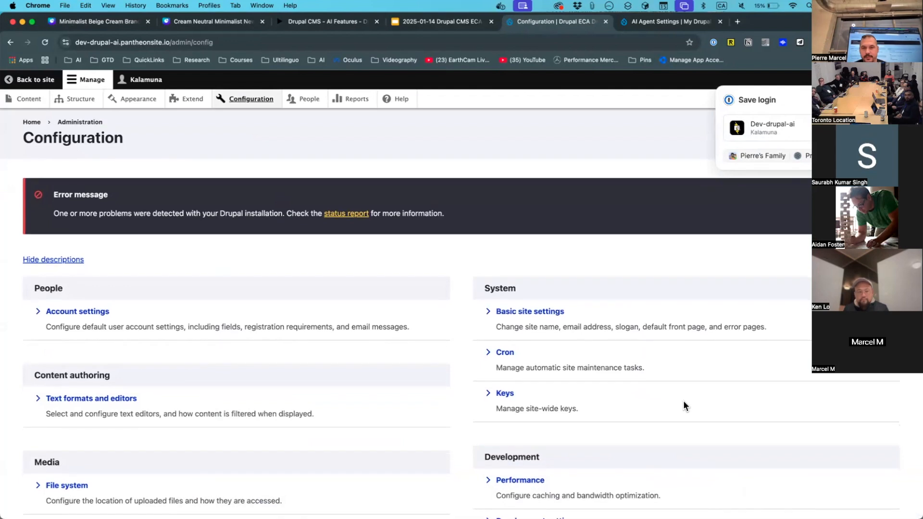
{"action": "scroll", "coordinate": [684, 404], "scroll_direction": "down", "scroll_amount": 3}
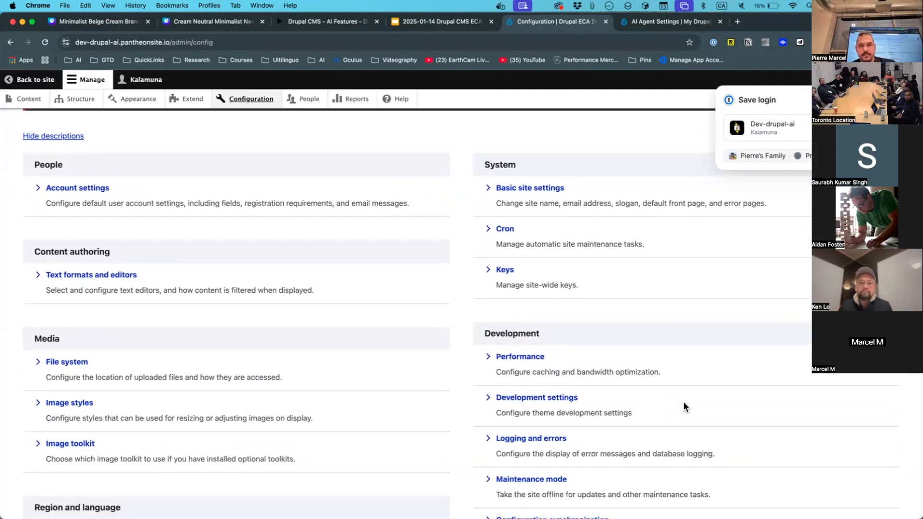
{"action": "scroll", "coordinate": [684, 405], "scroll_direction": "down", "scroll_amount": 3}
{"action": "scroll", "coordinate": [683, 403], "scroll_direction": "down", "scroll_amount": 10}
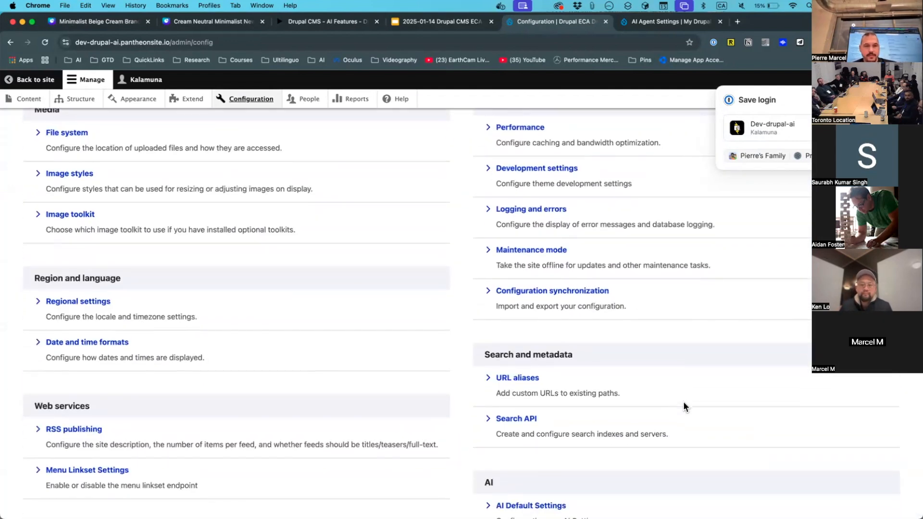
{"action": "scroll", "coordinate": [684, 406], "scroll_direction": "down", "scroll_amount": 15}
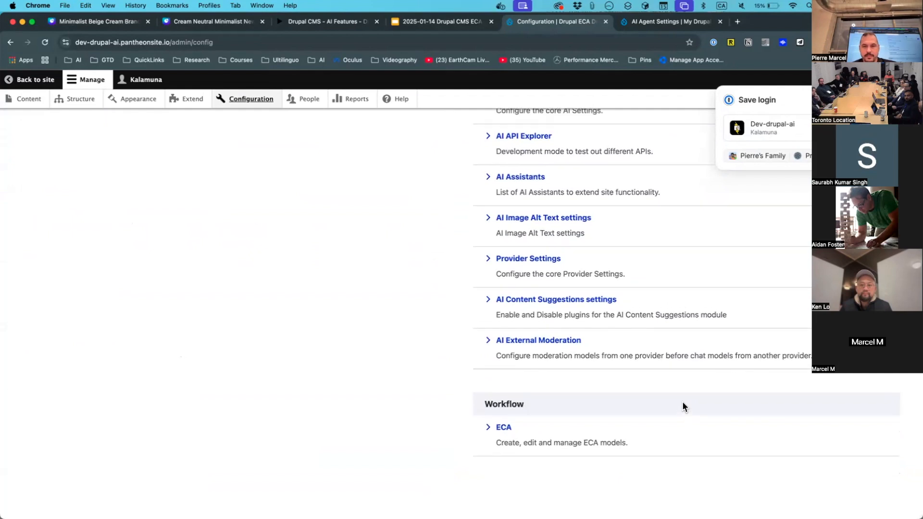
- Open the ECA Models list and zoom the browser in two steps to view it
{"action": "left_click", "coordinate": [476, 426]}
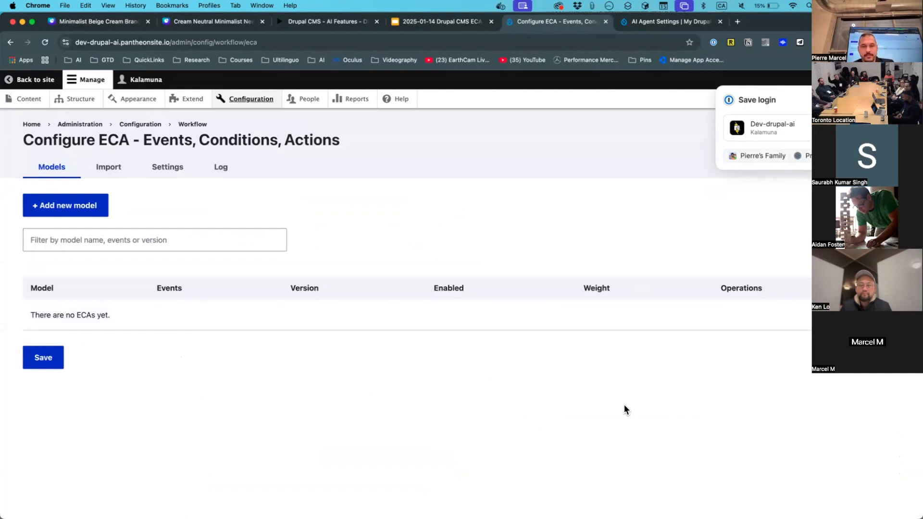
{"action": "key", "text": "super+equal"}
{"action": "key", "text": "super+equal"}
{"action": "key", "text": "super+equal"}
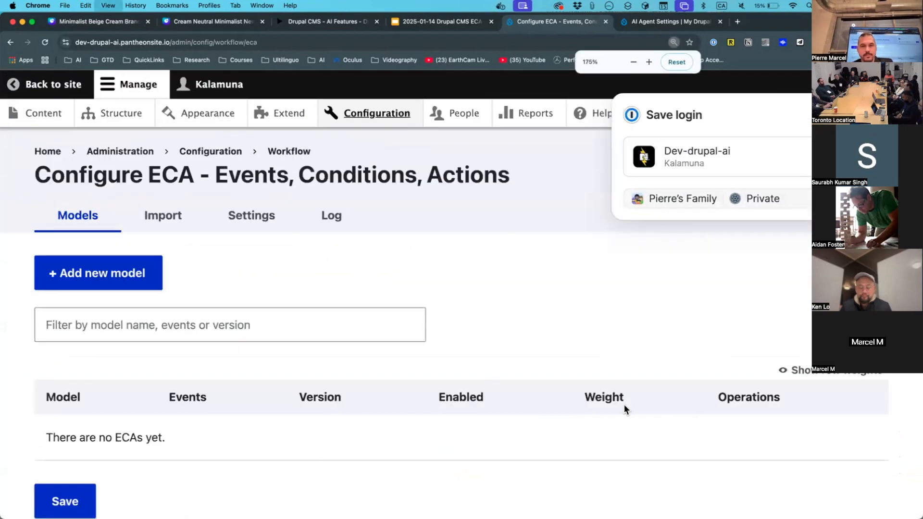
{"action": "key", "text": "super+equal"}
{"action": "scroll", "coordinate": [626, 286], "scroll_direction": "down", "scroll_amount": 1}
{"action": "scroll", "coordinate": [626, 286], "scroll_direction": "down", "scroll_amount": 1}
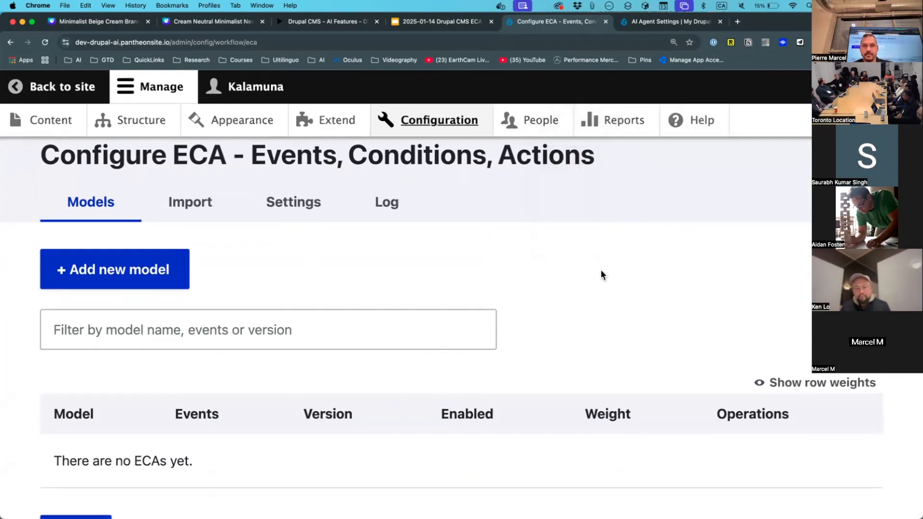
{"action": "scroll", "coordinate": [601, 274], "scroll_direction": "down", "scroll_amount": 3}
{"action": "scroll", "coordinate": [601, 275], "scroll_direction": "up", "scroll_amount": 3}
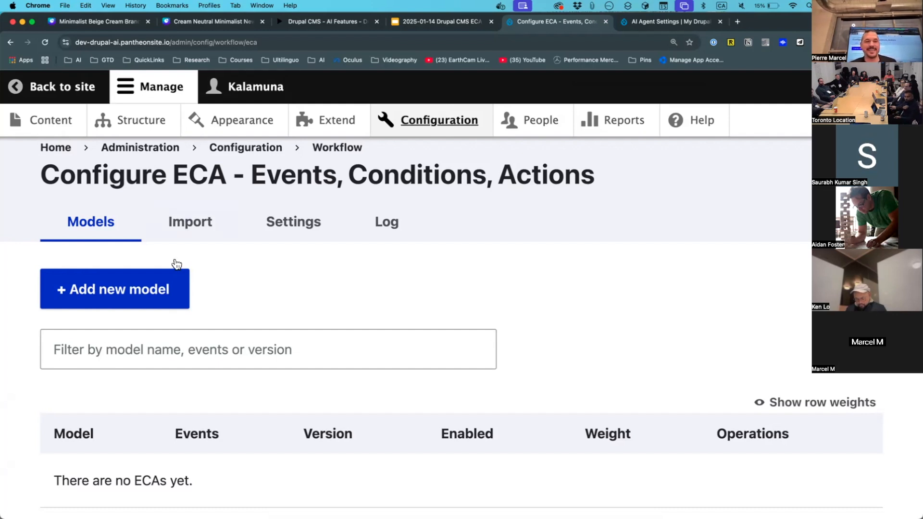
- Start a new ECA model and show Chrome in full screen with the empty BPMN.io canvas
{"action": "left_click", "coordinate": [137, 298]}
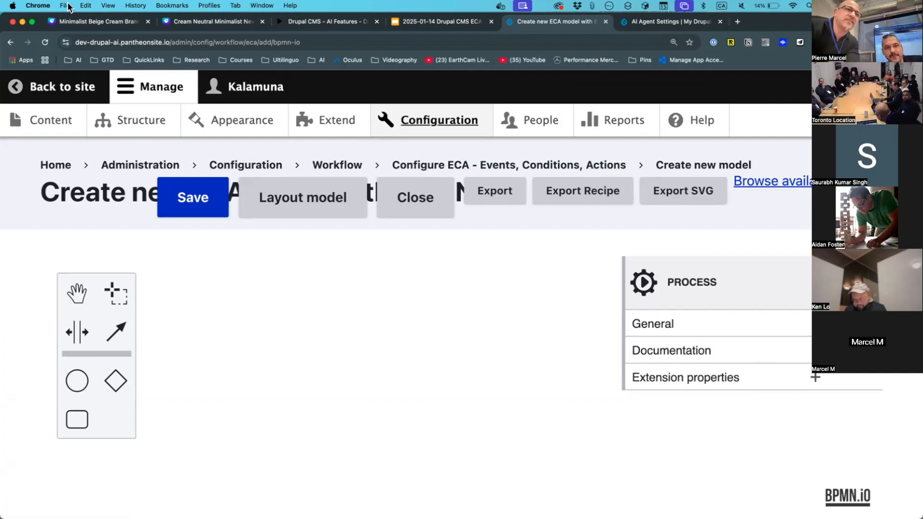
{"action": "left_click", "coordinate": [32, 22]}
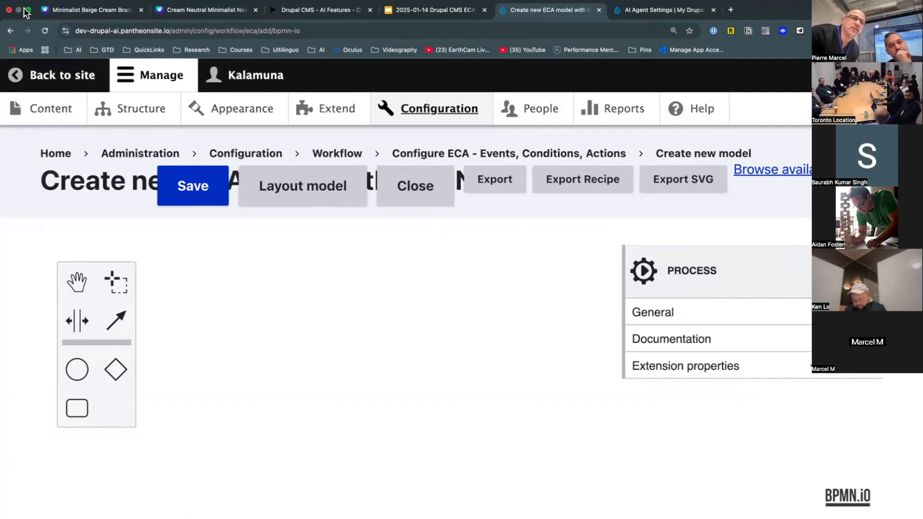
{"action": "left_click", "coordinate": [27, 23]}
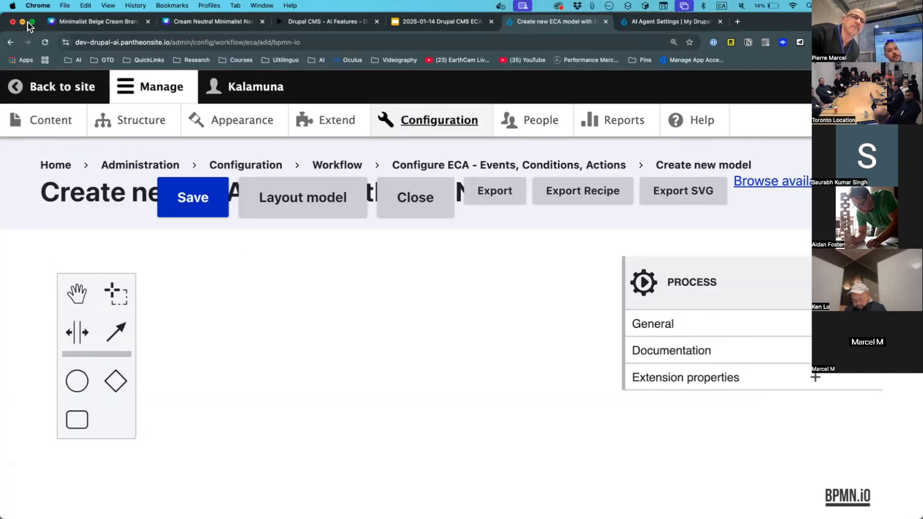
{"action": "left_click", "coordinate": [31, 22]}
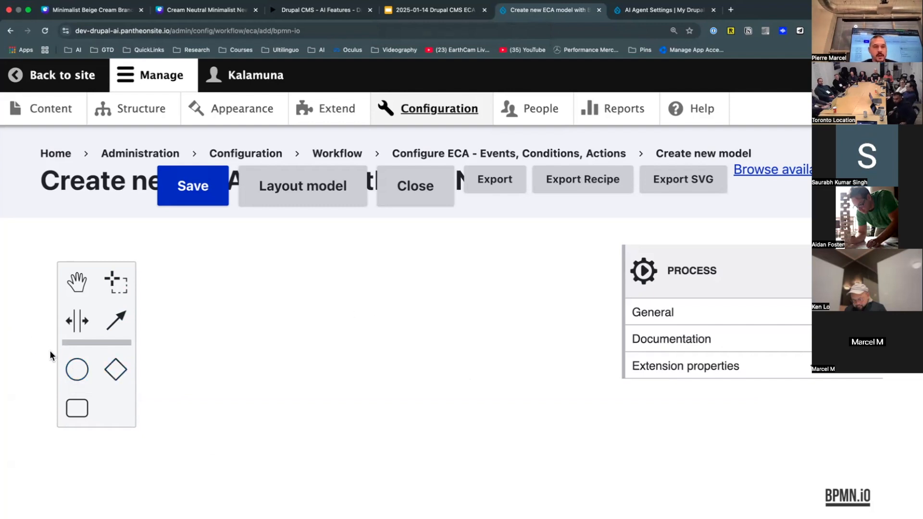
- Place a start event on the canvas and apply the first 'event' template, Determining entity access
{"action": "left_click_drag", "start_coordinate": [71, 370], "coordinate": [282, 316]}
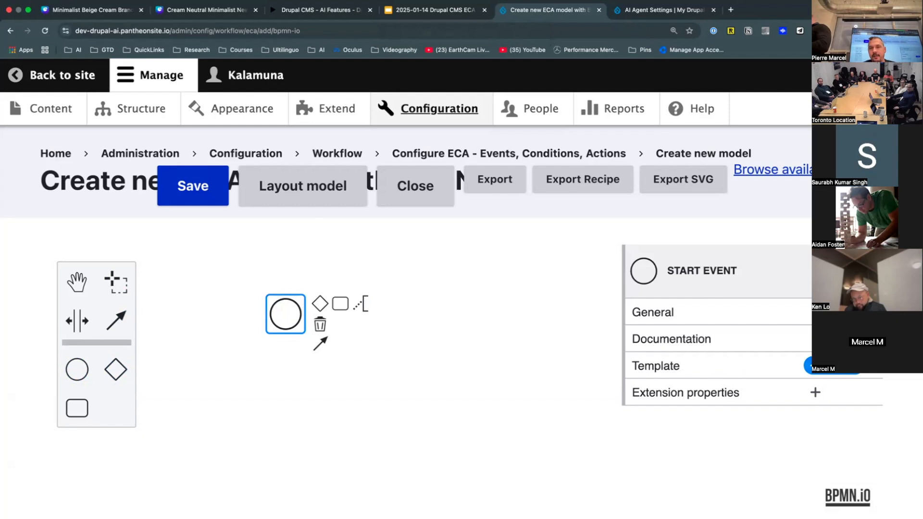
{"action": "left_click", "coordinate": [835, 373]}
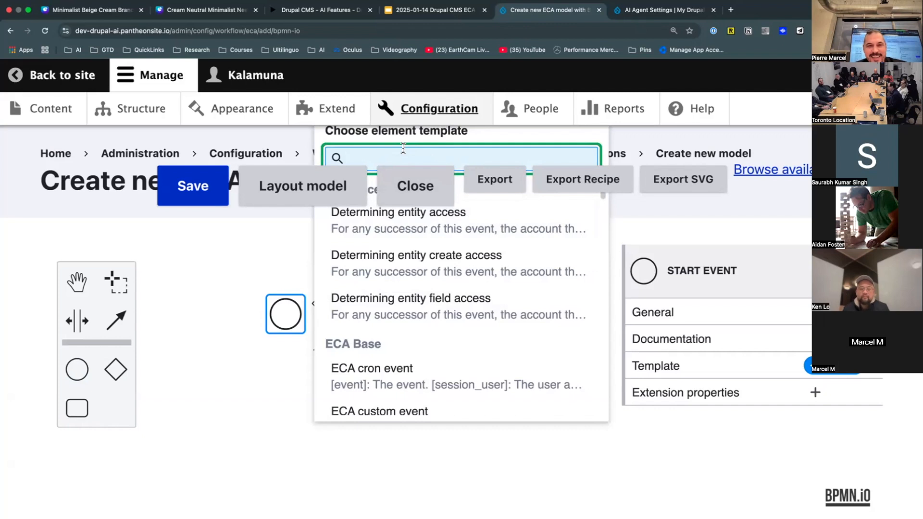
{"action": "type", "text": "event"}
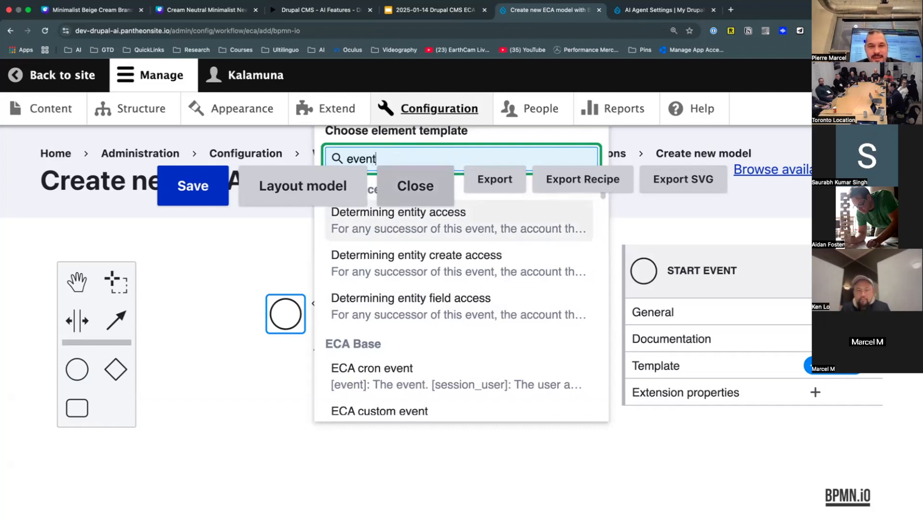
{"action": "key", "text": "Return"}
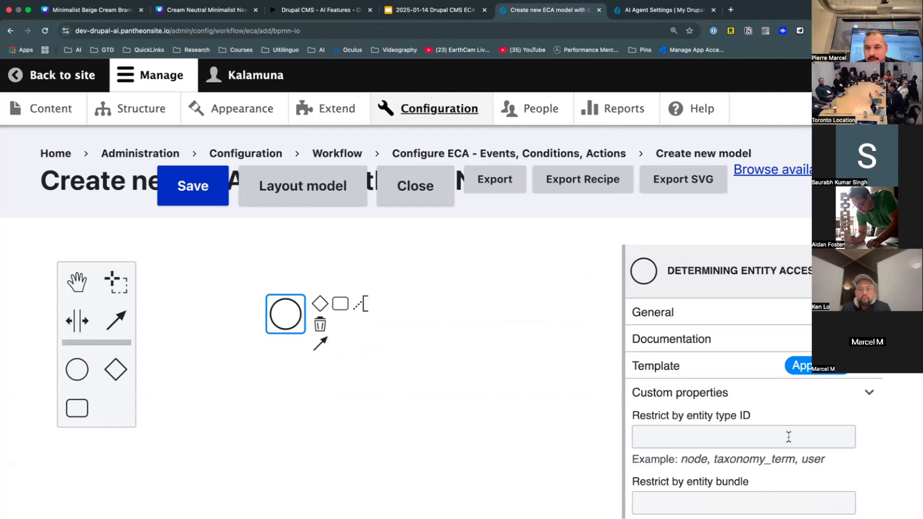
- Look over the template's details, then close the trial model to return to the Models list
{"action": "left_click", "coordinate": [865, 367]}
{"action": "left_click_drag", "start_coordinate": [741, 434], "coordinate": [741, 414]}
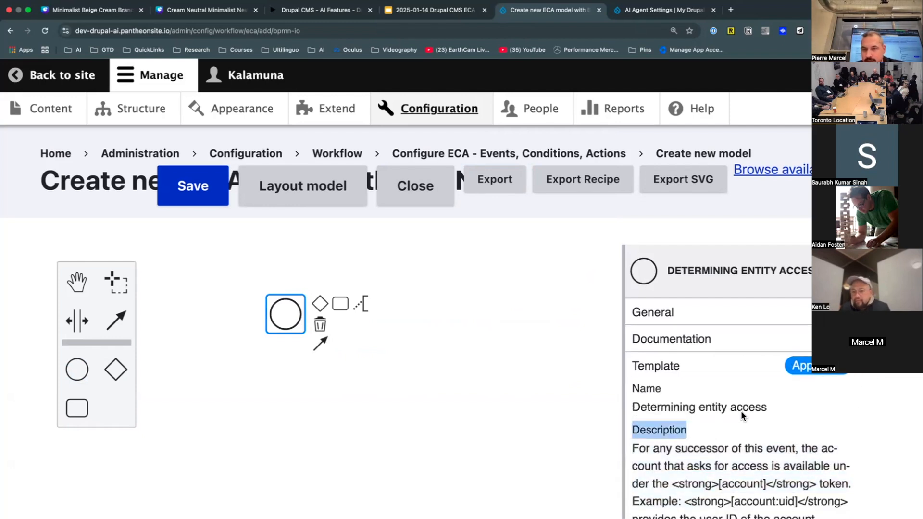
{"action": "right_click", "coordinate": [846, 298]}
{"action": "left_click", "coordinate": [260, 427]}
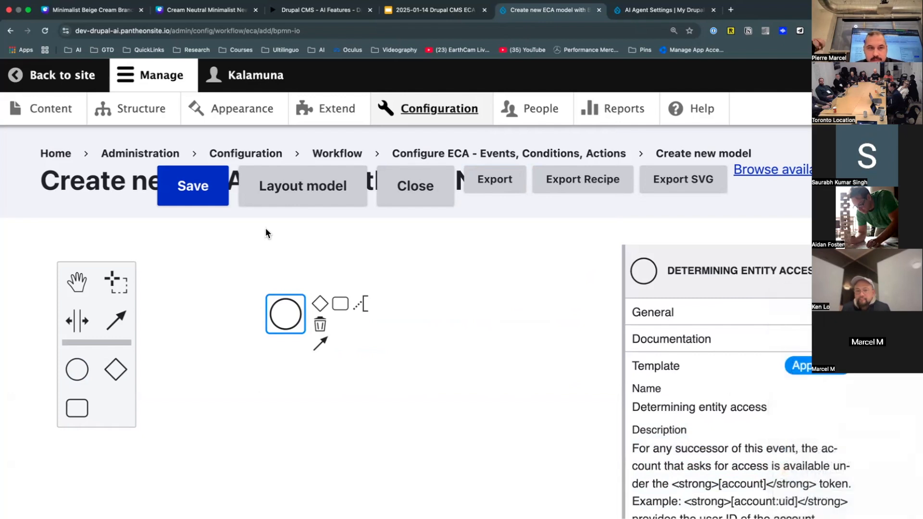
{"action": "left_click", "coordinate": [392, 198]}
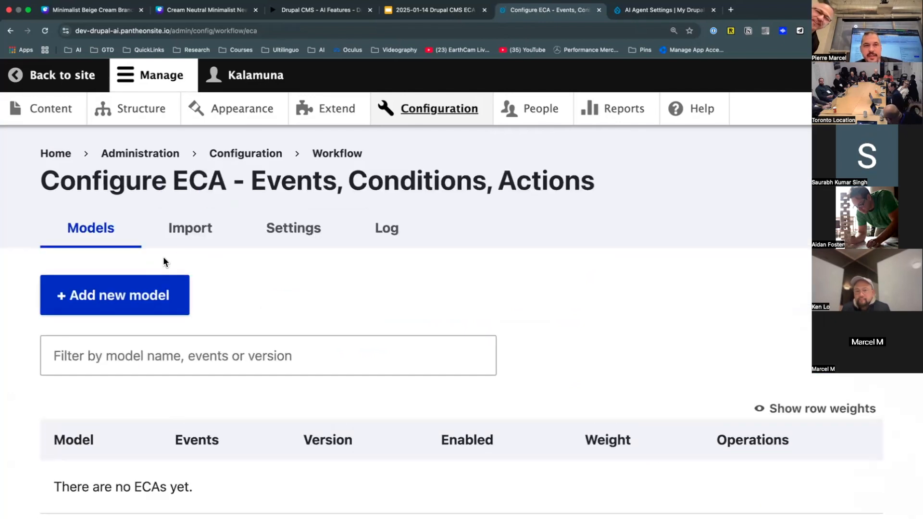
- Start another model, add a start event with the Determining entity access template, then delete it
{"action": "left_click", "coordinate": [154, 300]}
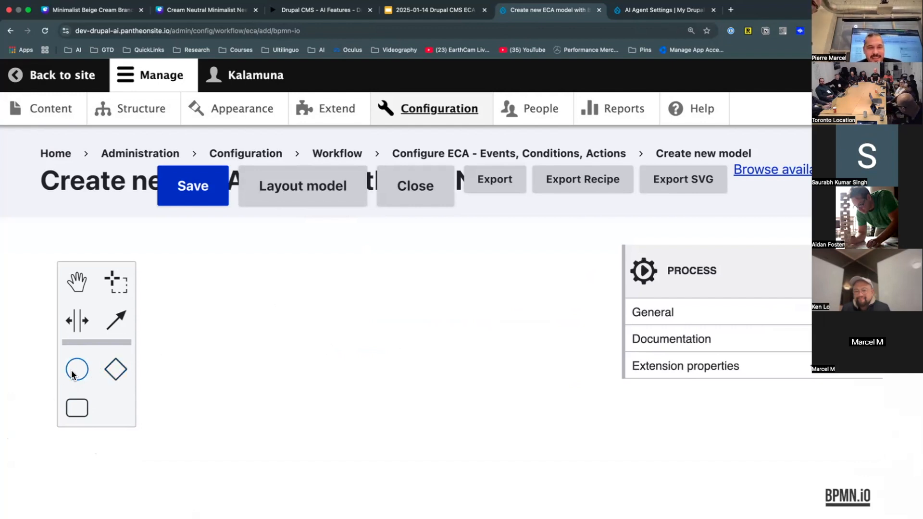
{"action": "left_click_drag", "start_coordinate": [77, 369], "coordinate": [399, 322]}
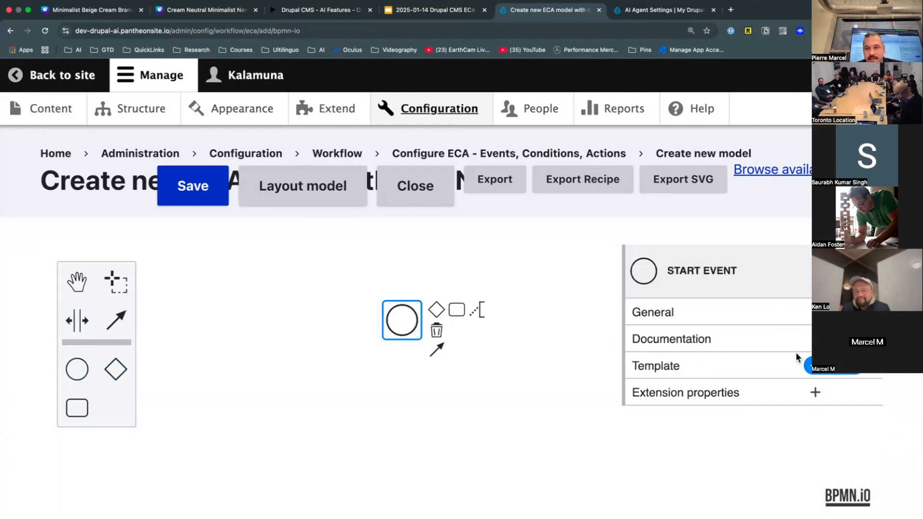
{"action": "left_click", "coordinate": [853, 366]}
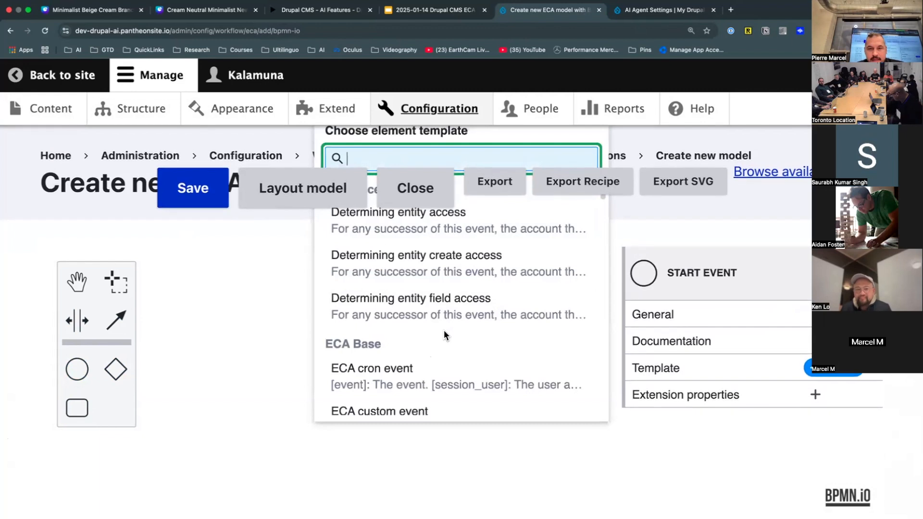
{"action": "left_click", "coordinate": [449, 225]}
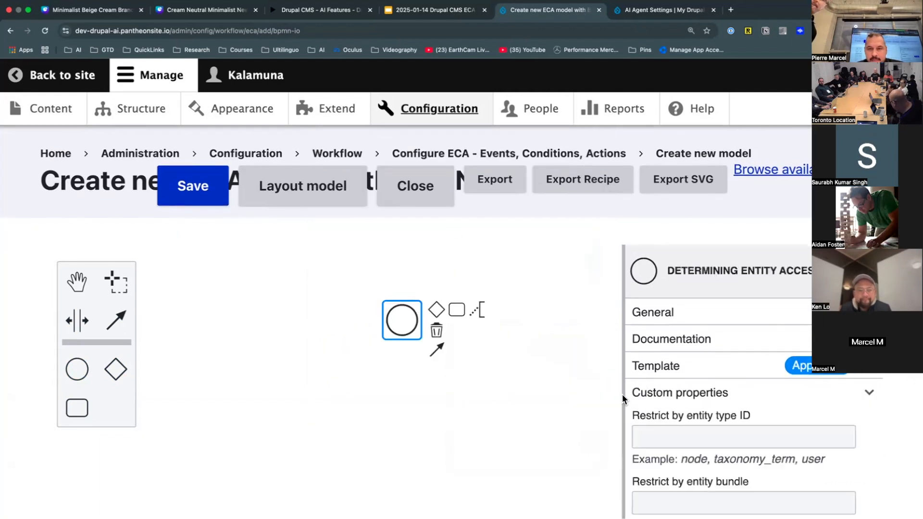
{"action": "left_click", "coordinate": [432, 330]}
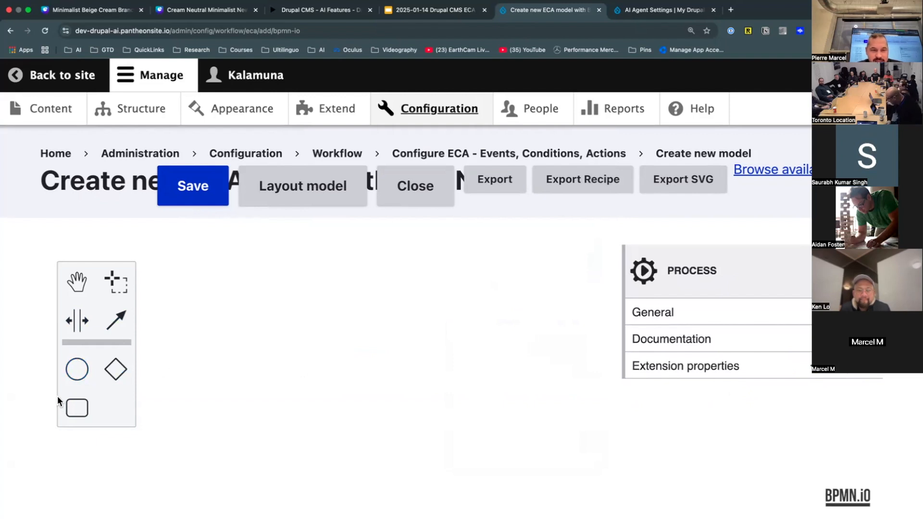
- Place a new start event and make it the Presave content entity event
{"action": "left_click", "coordinate": [67, 366]}
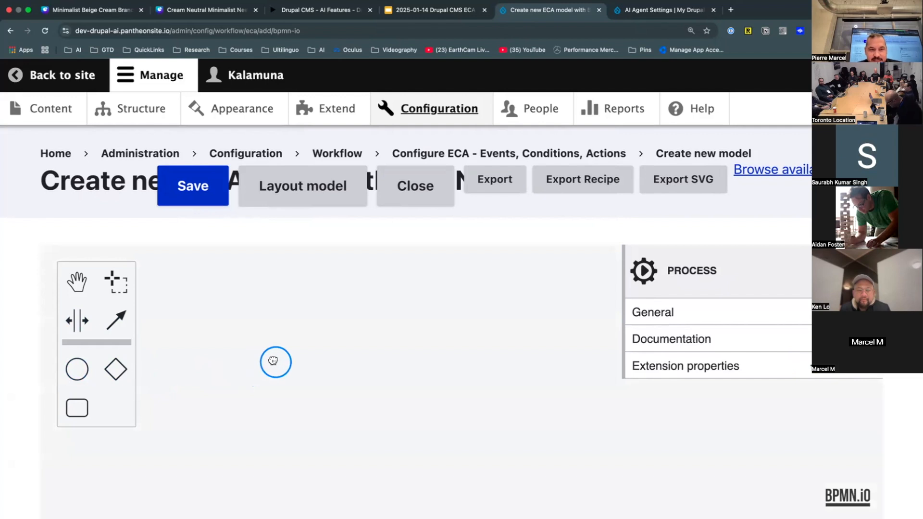
{"action": "left_click", "coordinate": [277, 362]}
{"action": "left_click", "coordinate": [817, 366]}
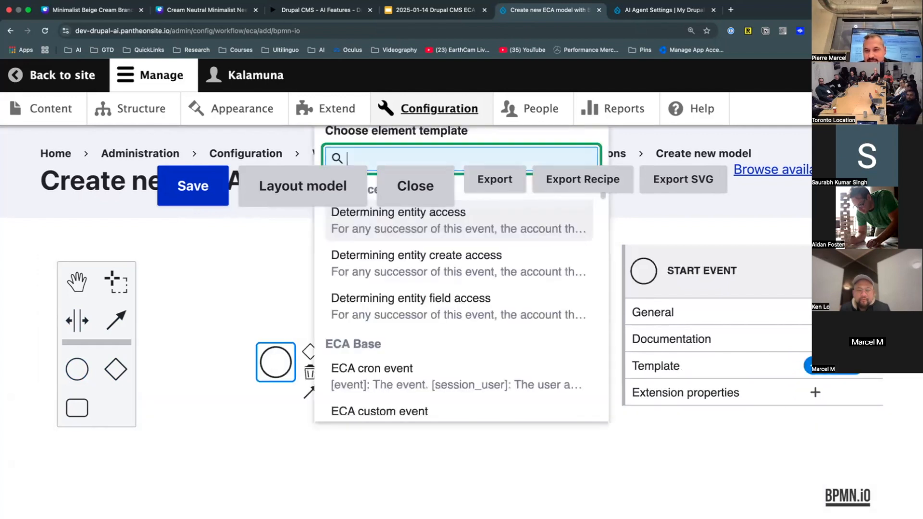
{"action": "scroll", "coordinate": [566, 292], "scroll_direction": "down", "scroll_amount": 5}
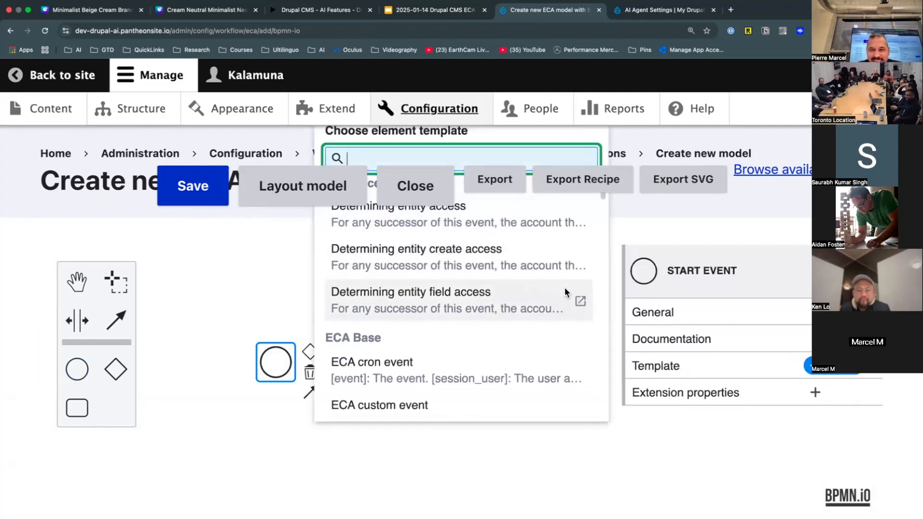
{"action": "scroll", "coordinate": [564, 289], "scroll_direction": "down", "scroll_amount": 9}
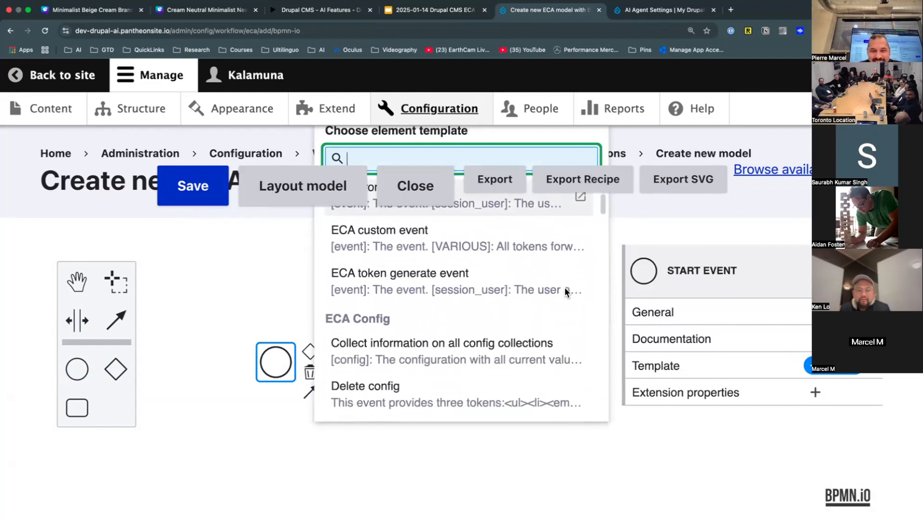
{"action": "scroll", "coordinate": [564, 287], "scroll_direction": "down", "scroll_amount": 10}
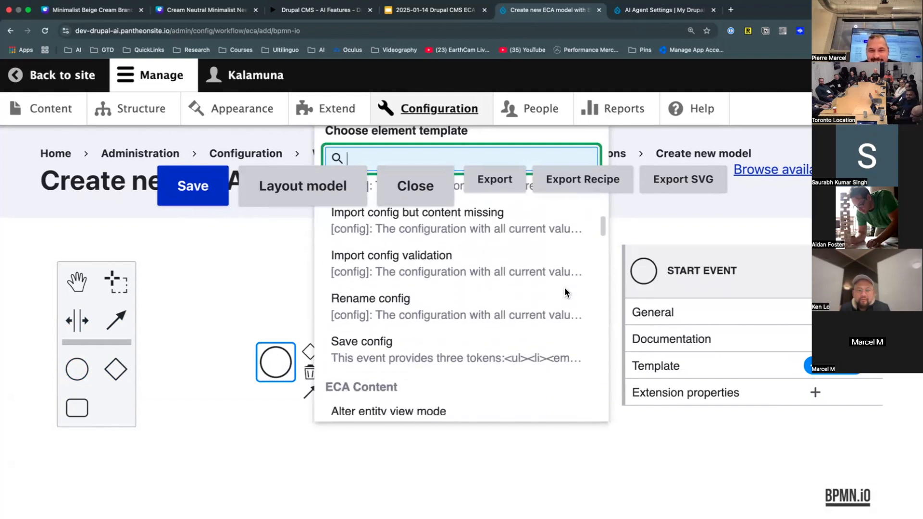
{"action": "scroll", "coordinate": [564, 287], "scroll_direction": "down", "scroll_amount": 10}
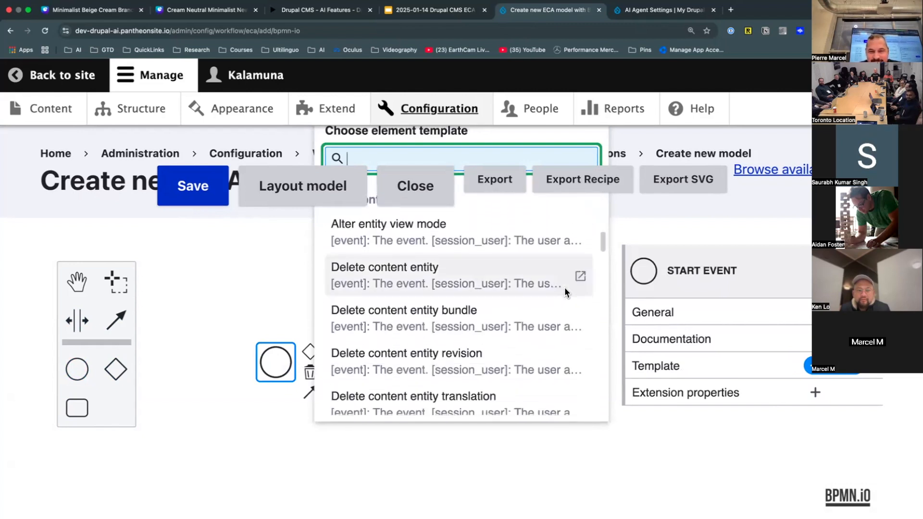
{"action": "scroll", "coordinate": [564, 287], "scroll_direction": "down", "scroll_amount": 9}
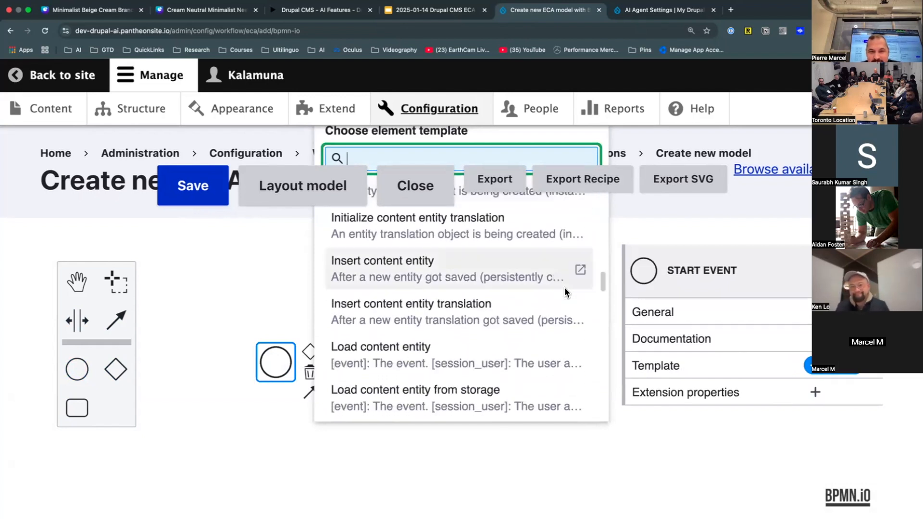
{"action": "scroll", "coordinate": [410, 345], "scroll_direction": "down", "scroll_amount": 8}
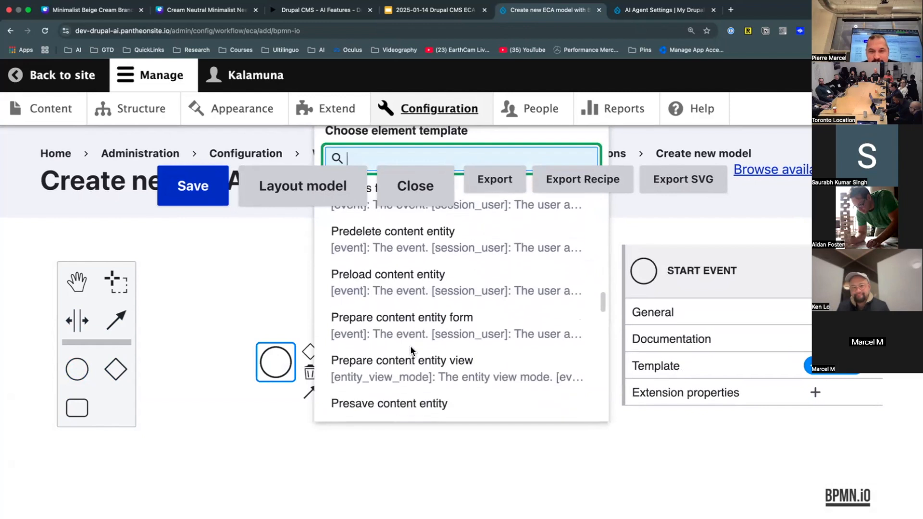
{"action": "scroll", "coordinate": [410, 345], "scroll_direction": "up", "scroll_amount": 6}
{"action": "scroll", "coordinate": [411, 345], "scroll_direction": "down", "scroll_amount": 5}
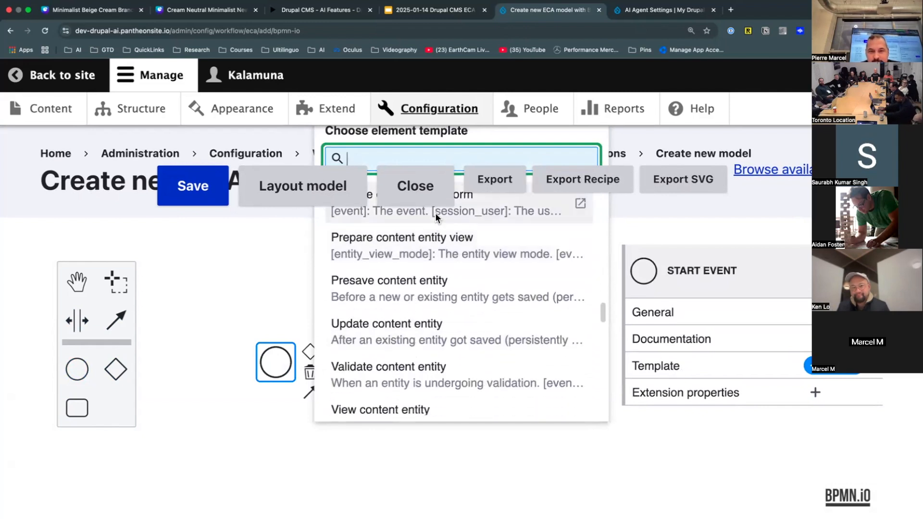
{"action": "left_click", "coordinate": [422, 299]}
- Set the event's Type (and bundle) to Content: Article
{"action": "left_click", "coordinate": [791, 435]}
{"action": "left_click", "coordinate": [774, 432]}
{"action": "left_click", "coordinate": [724, 443]}
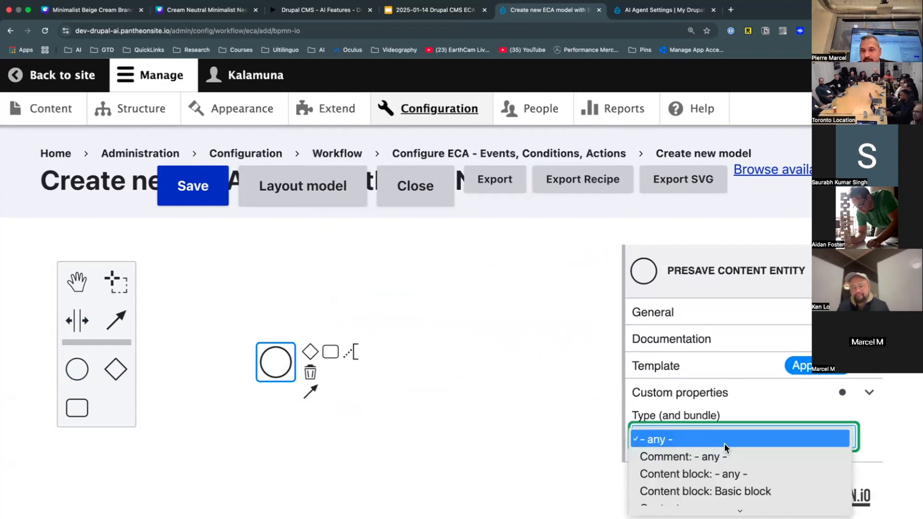
{"action": "left_click", "coordinate": [778, 454]}
{"action": "left_click", "coordinate": [750, 444]}
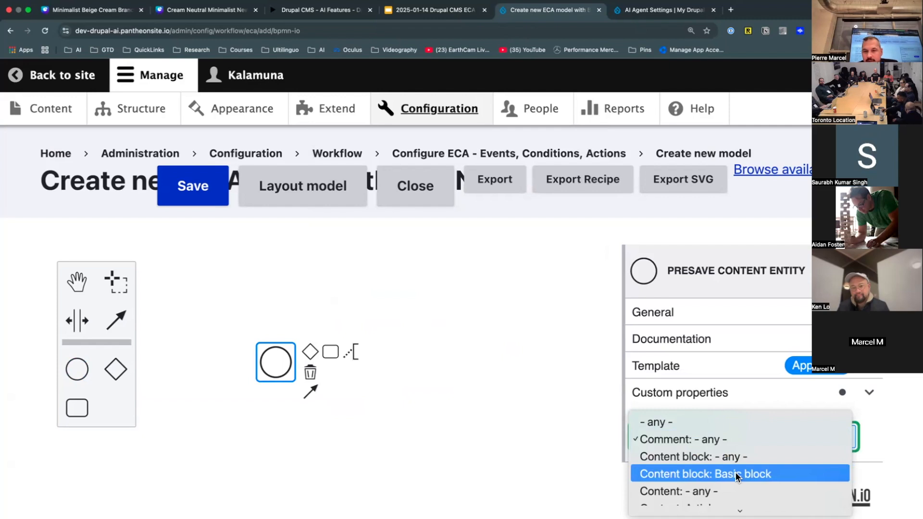
{"action": "left_click", "coordinate": [859, 420]}
{"action": "left_click", "coordinate": [779, 438]}
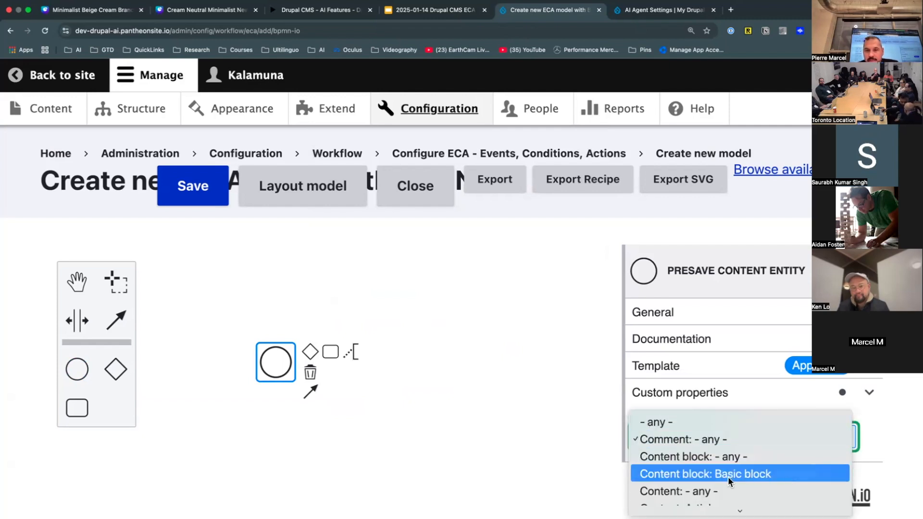
{"action": "left_click", "coordinate": [730, 457]}
{"action": "left_click", "coordinate": [731, 441]}
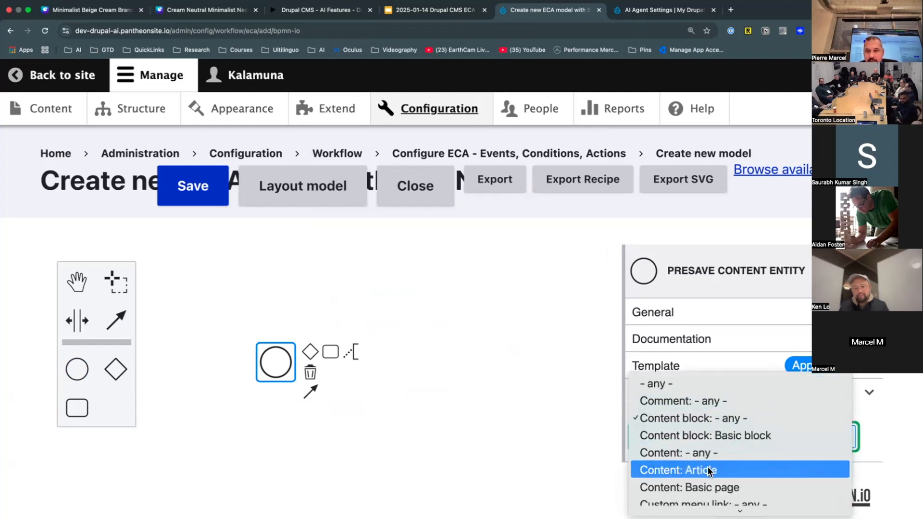
{"action": "left_click", "coordinate": [708, 471]}
{"action": "left_click", "coordinate": [331, 414]}
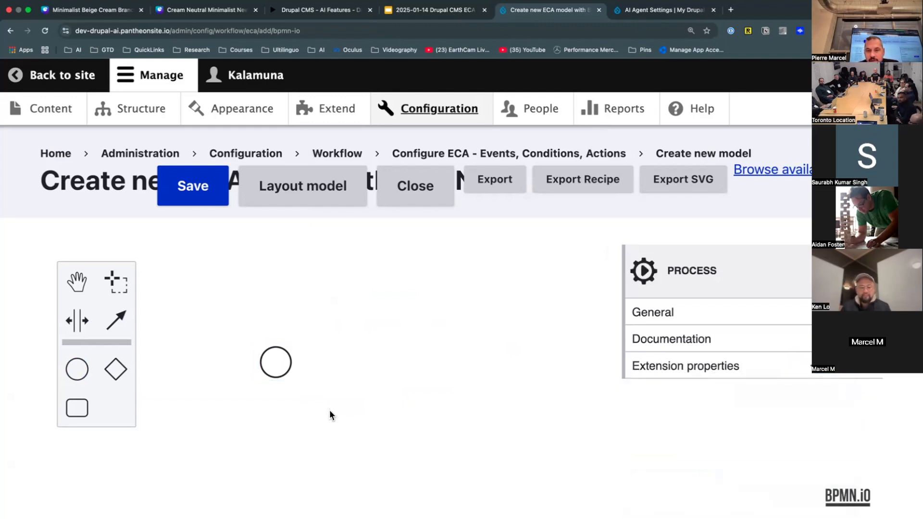
{"action": "left_click", "coordinate": [289, 371]}
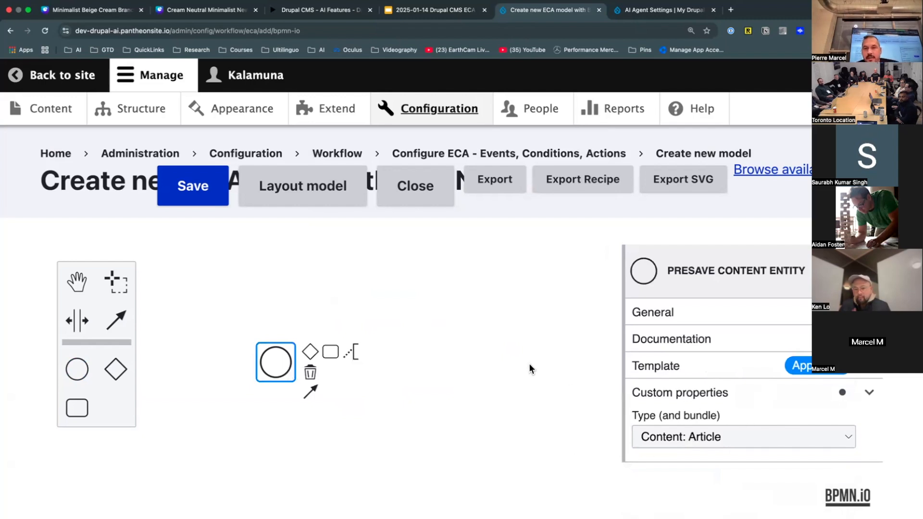
- Append a task after the start event, labelled 'Display a message' and named 'Display Message'
{"action": "left_click", "coordinate": [331, 353]}
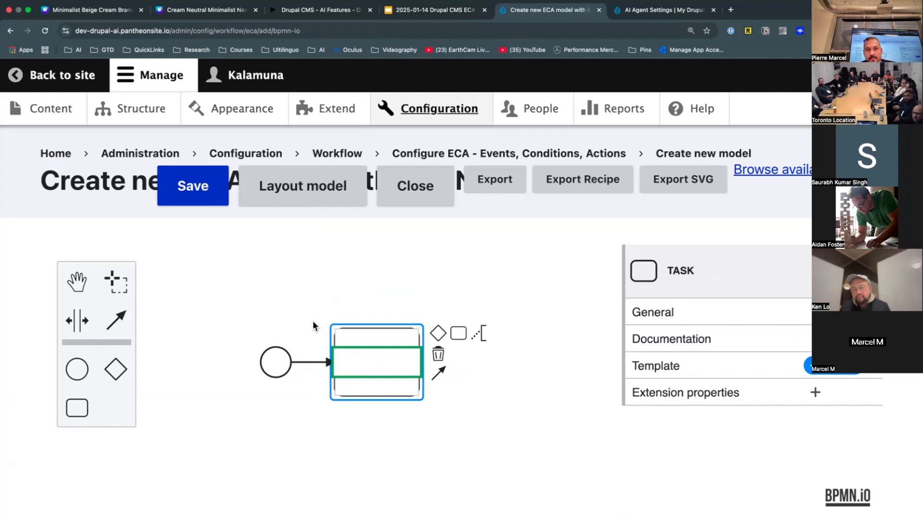
{"action": "type", "text": "Display a mess"}
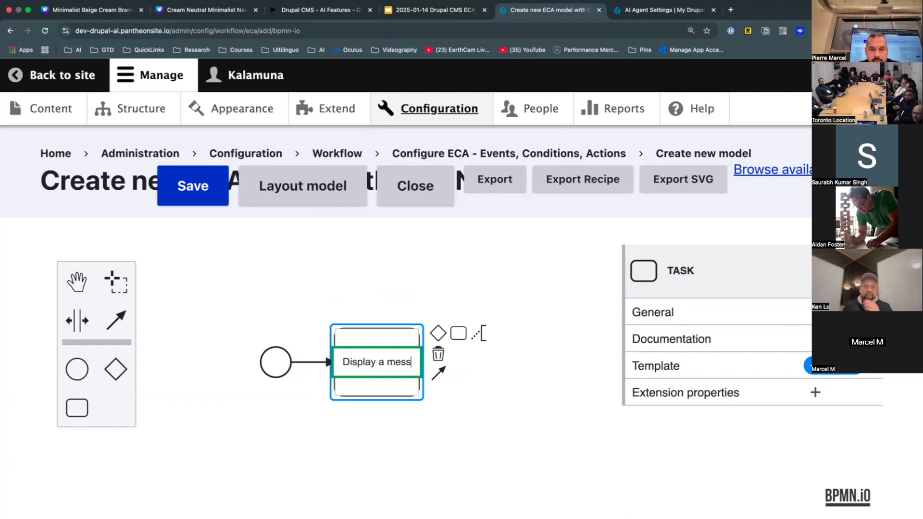
{"action": "type", "text": "age"}
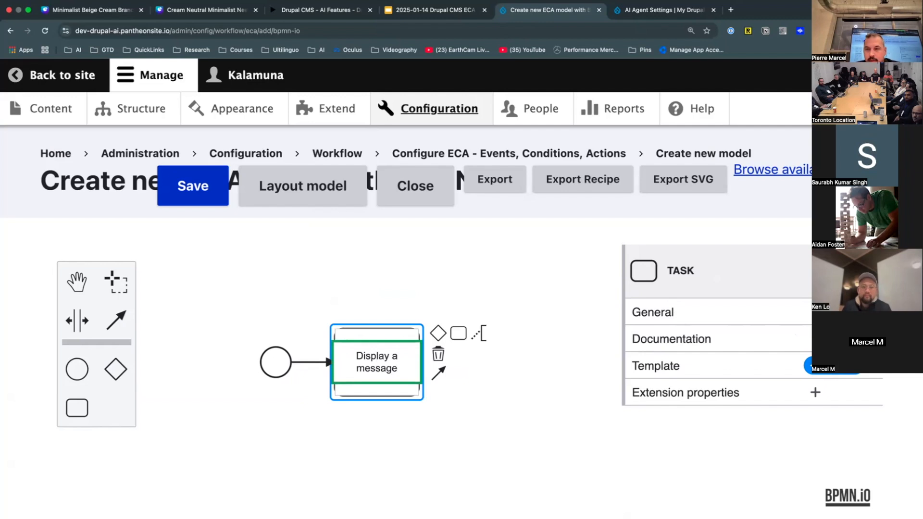
{"action": "left_click", "coordinate": [653, 313]}
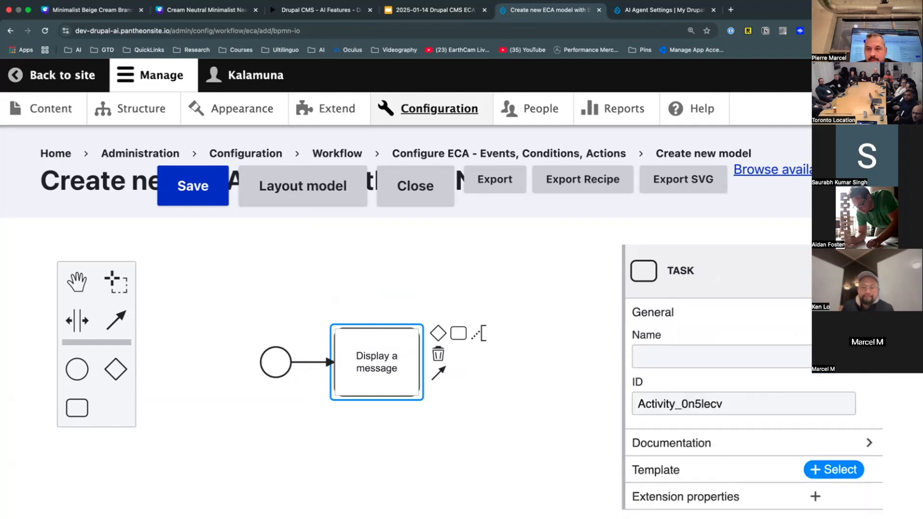
{"action": "left_click", "coordinate": [785, 348]}
{"action": "type", "text": "Displ"}
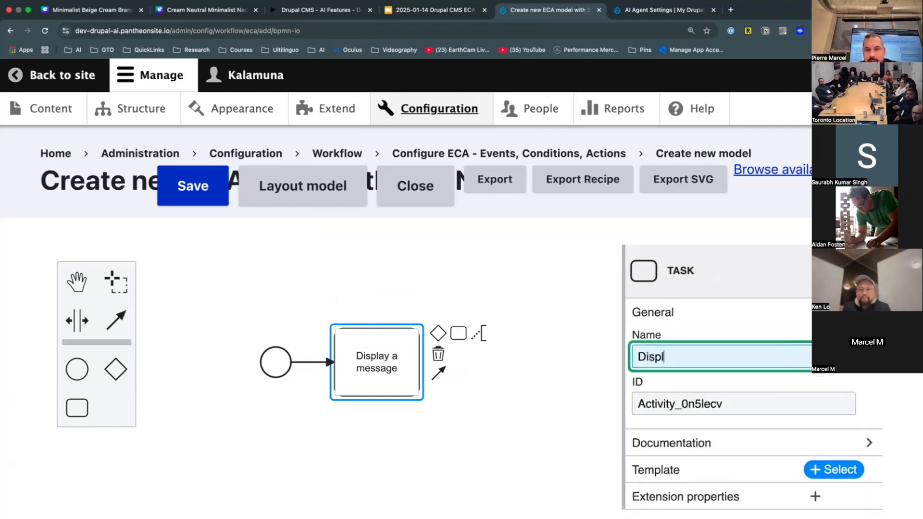
{"action": "type", "text": "ay Message"}
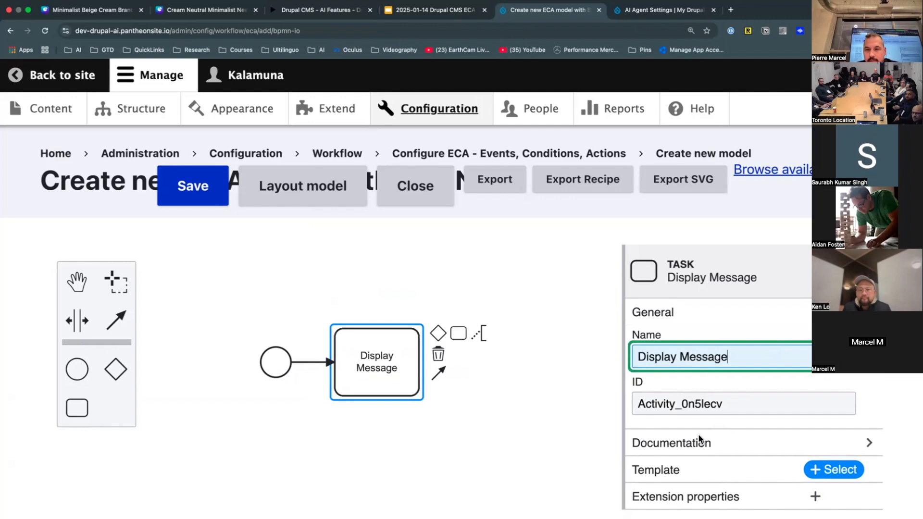
- Apply the 'Display a message to the user' action template to the task and collapse its custom properties
{"action": "left_click", "coordinate": [836, 462]}
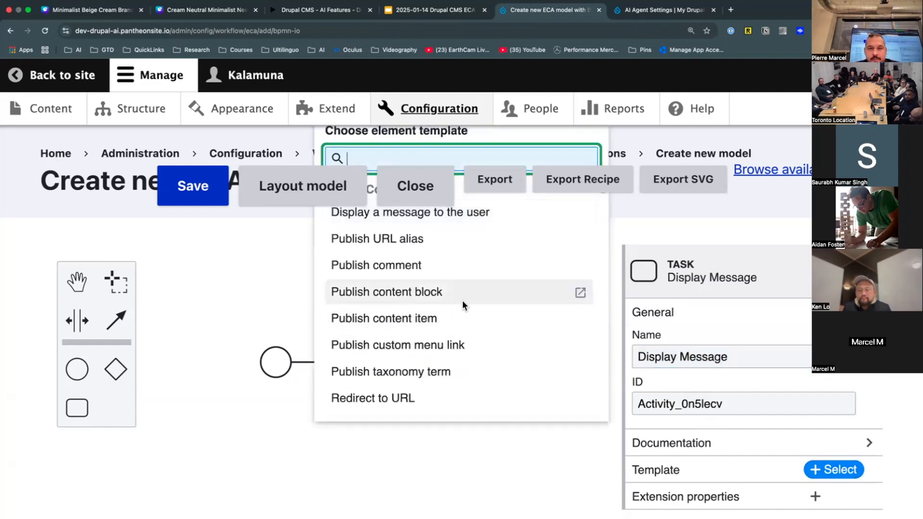
{"action": "scroll", "coordinate": [489, 321], "scroll_direction": "down", "scroll_amount": 2}
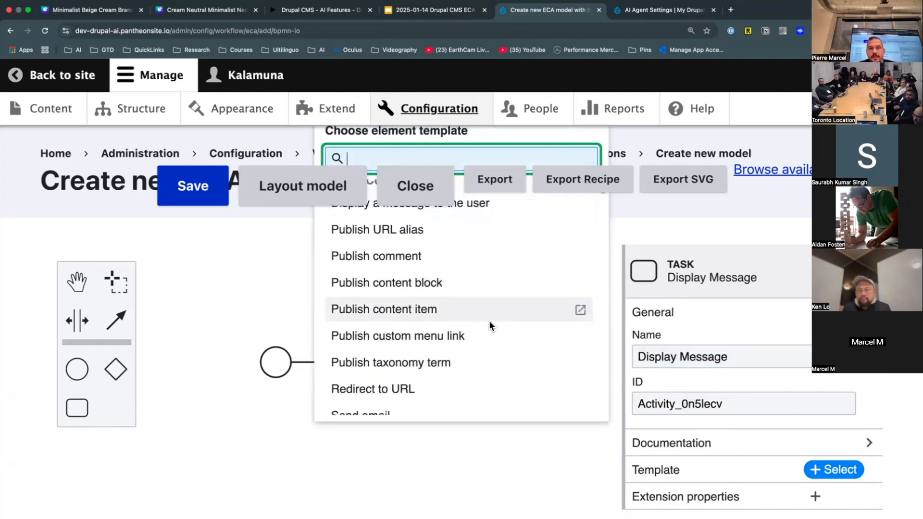
{"action": "scroll", "coordinate": [489, 321], "scroll_direction": "down", "scroll_amount": 4}
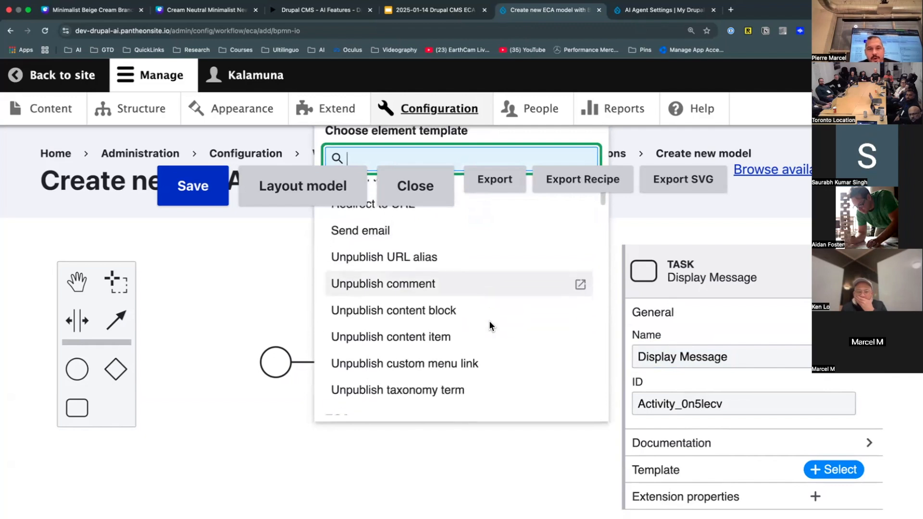
{"action": "scroll", "coordinate": [489, 321], "scroll_direction": "down", "scroll_amount": 2}
{"action": "scroll", "coordinate": [489, 321], "scroll_direction": "up", "scroll_amount": 7}
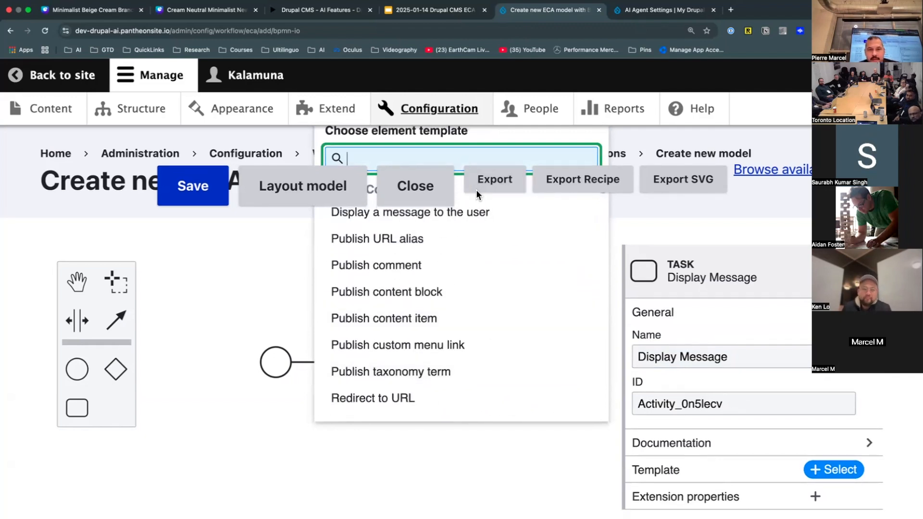
{"action": "left_click", "coordinate": [474, 212]}
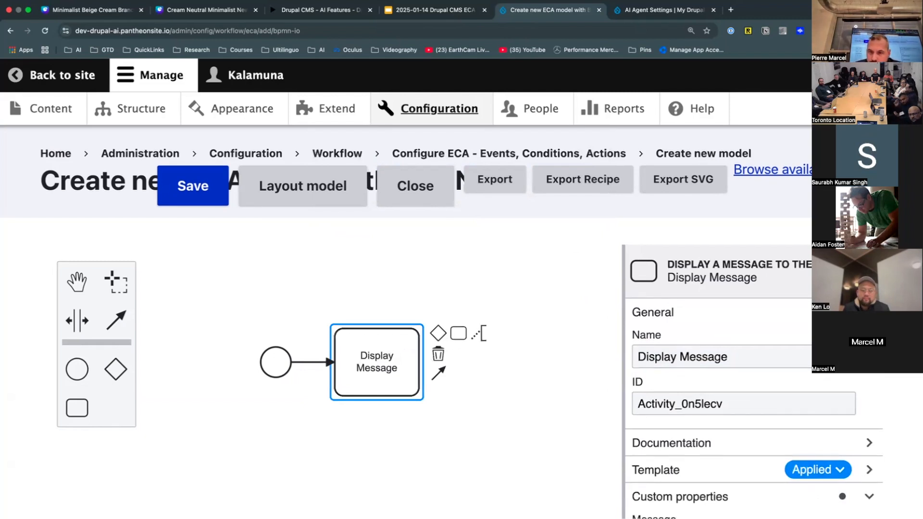
{"action": "left_click", "coordinate": [869, 497]}
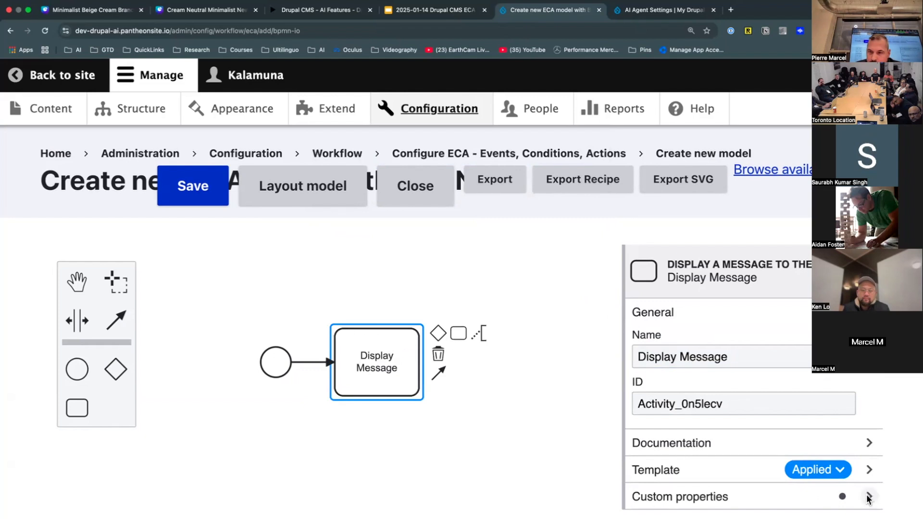
{"action": "left_click", "coordinate": [650, 498]}
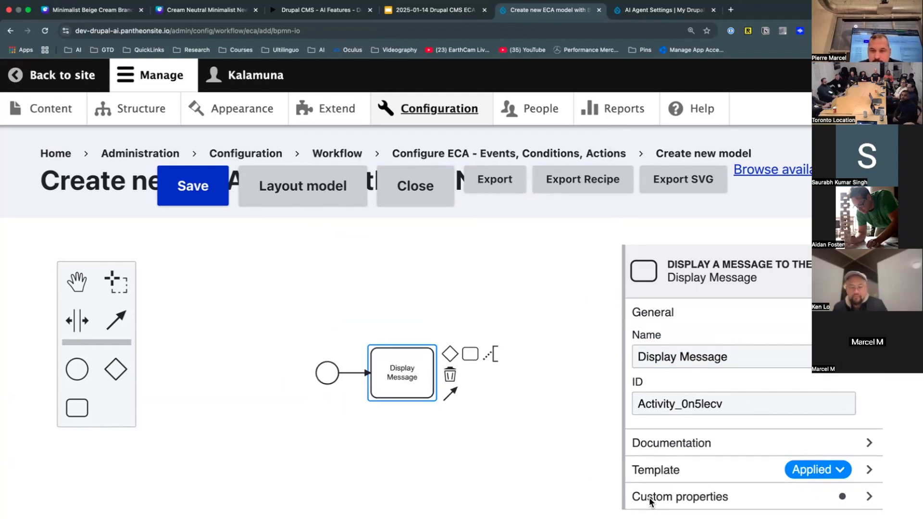
- Zoom the page out and enter 'Hello, user!' as the Display Message action's message
{"action": "left_click", "coordinate": [108, 29]}
{"action": "key", "text": "super+minus"}
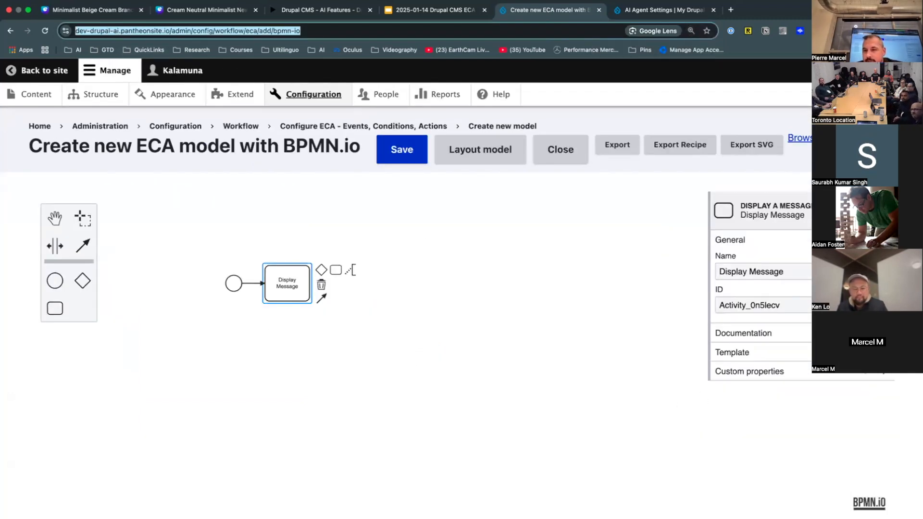
{"action": "left_click", "coordinate": [732, 352]}
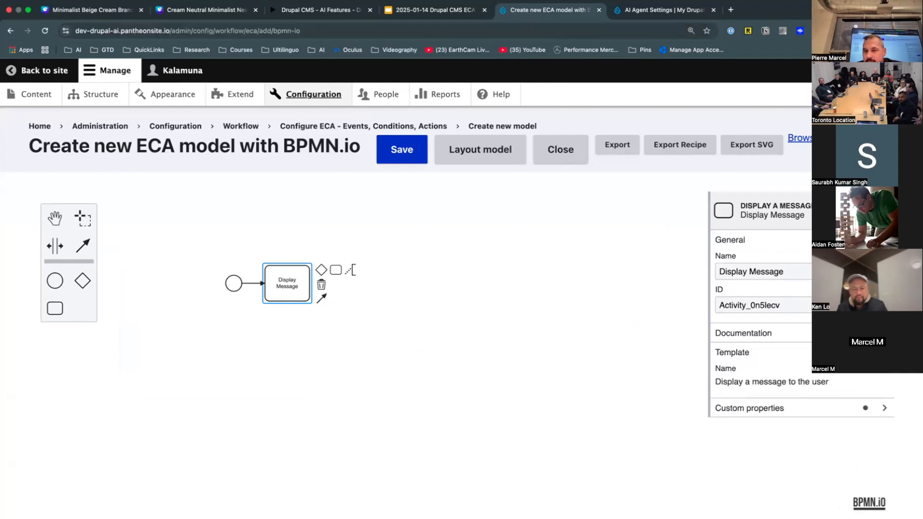
{"action": "left_click", "coordinate": [885, 409]}
{"action": "left_click", "coordinate": [768, 442]}
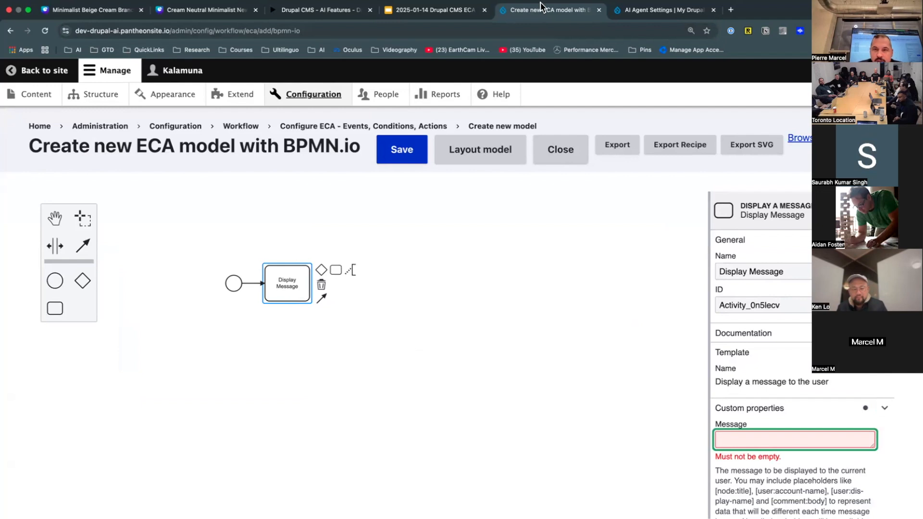
{"action": "left_click", "coordinate": [551, 96]}
{"action": "key", "text": "super+minus"}
{"action": "key", "text": "super+minus"}
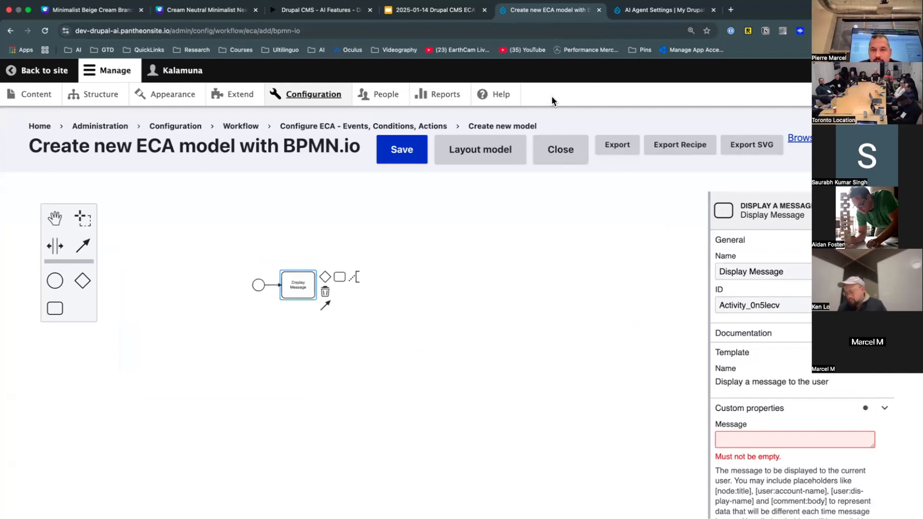
{"action": "left_click", "coordinate": [534, 25]}
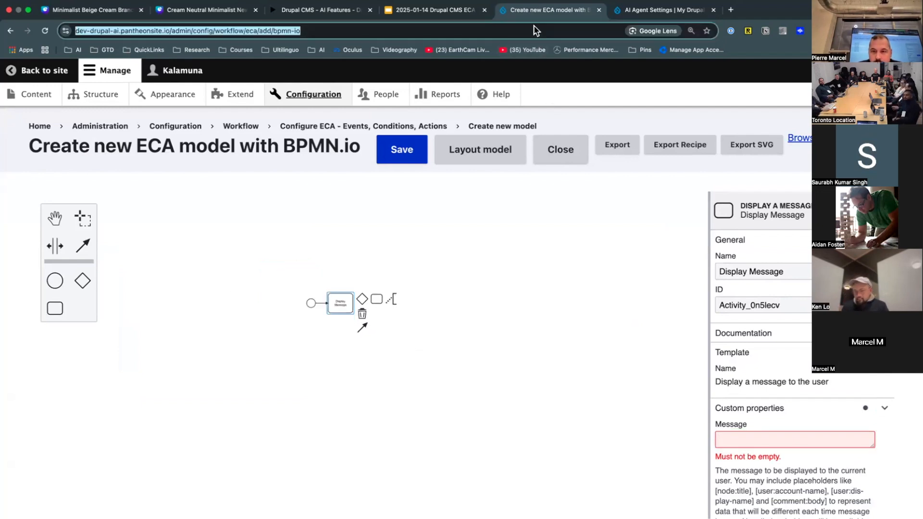
{"action": "key", "text": "super+minus"}
{"action": "key", "text": "super+minus"}
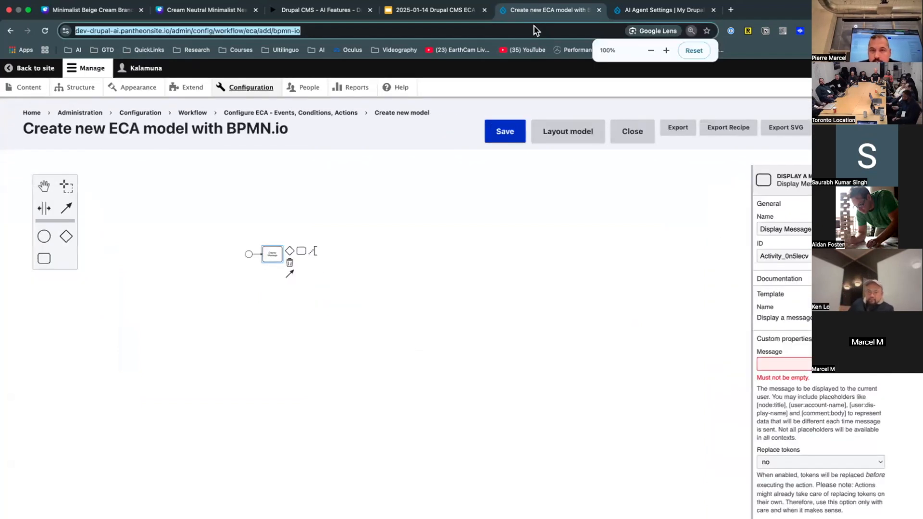
{"action": "left_click", "coordinate": [791, 363]}
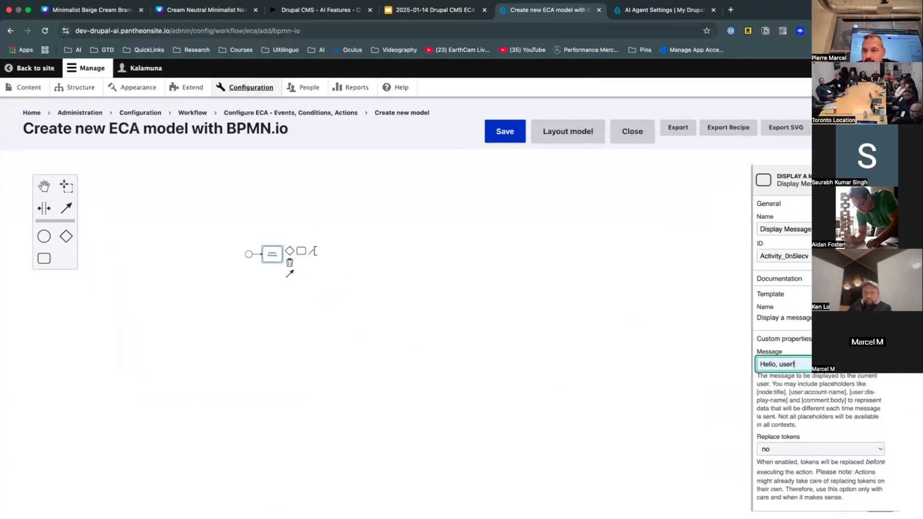
{"action": "left_click", "coordinate": [633, 392]}
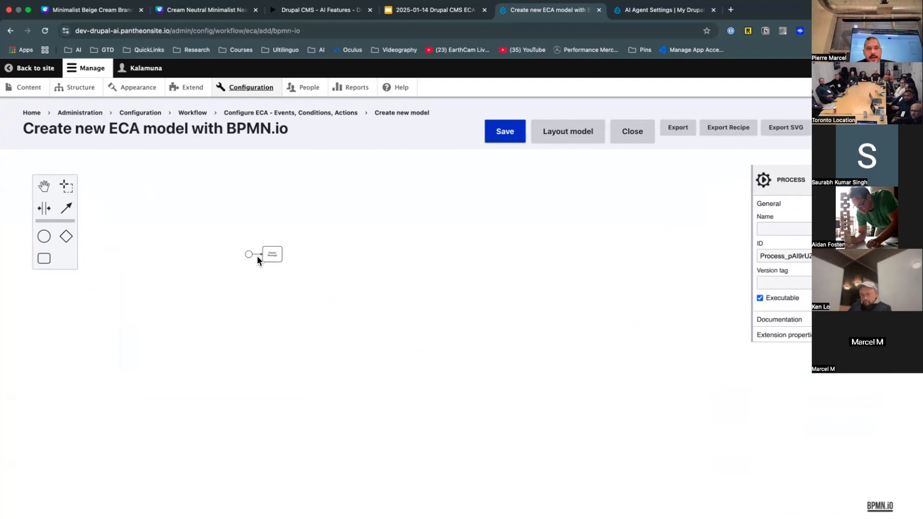
- Bring the diagram back into view and name the start event 'Presave entity'
{"action": "scroll", "coordinate": [291, 296], "scroll_direction": "down", "scroll_amount": 3}
{"action": "scroll", "coordinate": [292, 295], "scroll_direction": "up", "scroll_amount": 8}
{"action": "left_click_drag", "start_coordinate": [284, 211], "coordinate": [548, 473]}
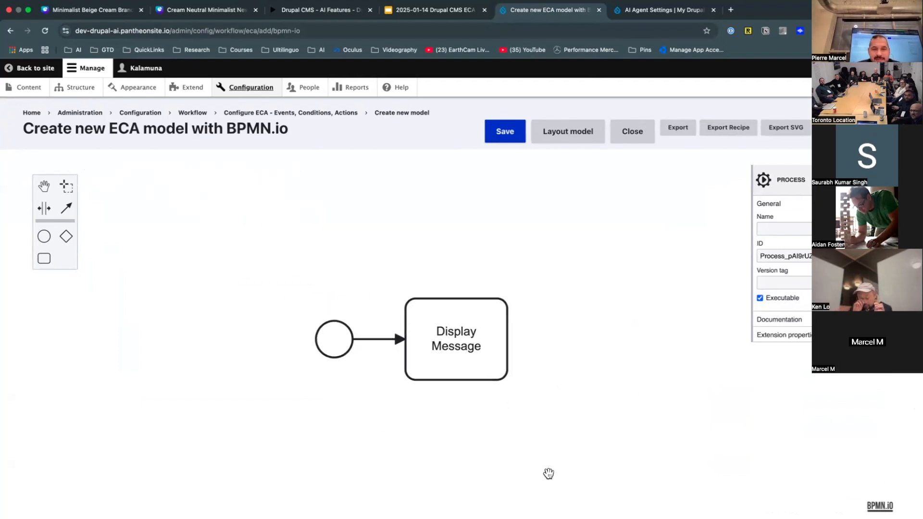
{"action": "left_click", "coordinate": [330, 343]}
{"action": "left_click", "coordinate": [798, 229]}
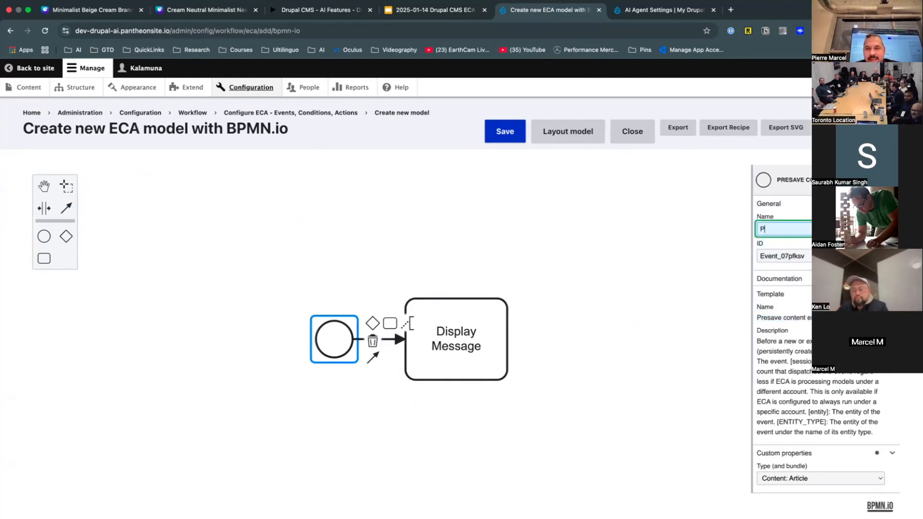
{"action": "type", "text": "Presave eve"}
{"action": "key", "text": "BackSpace"}
{"action": "key", "text": "BackSpace"}
{"action": "type", "text": "nit"}
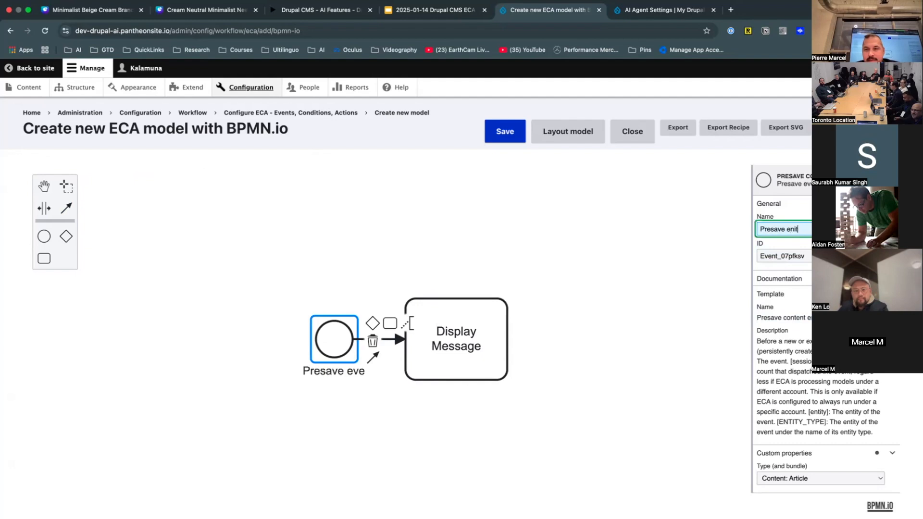
{"action": "type", "text": "ty"}
{"action": "left_click", "coordinate": [521, 347]}
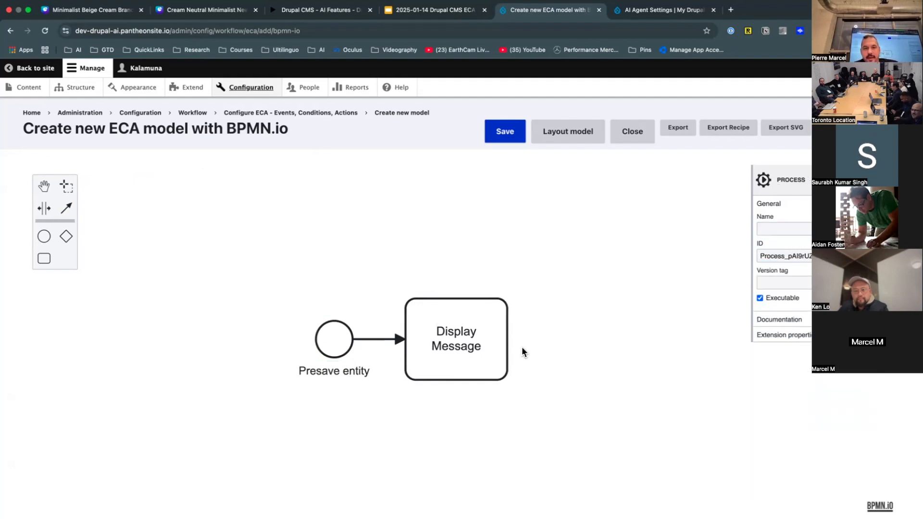
- Check the Display Message task's message, reselect the start event, and save the ECA model
{"action": "left_click", "coordinate": [455, 365]}
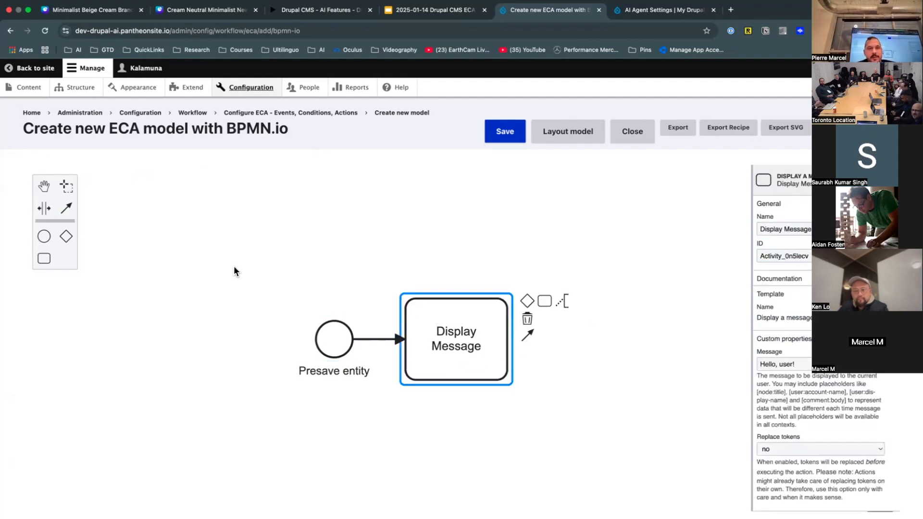
{"action": "left_click", "coordinate": [154, 263]}
{"action": "left_click", "coordinate": [335, 345]}
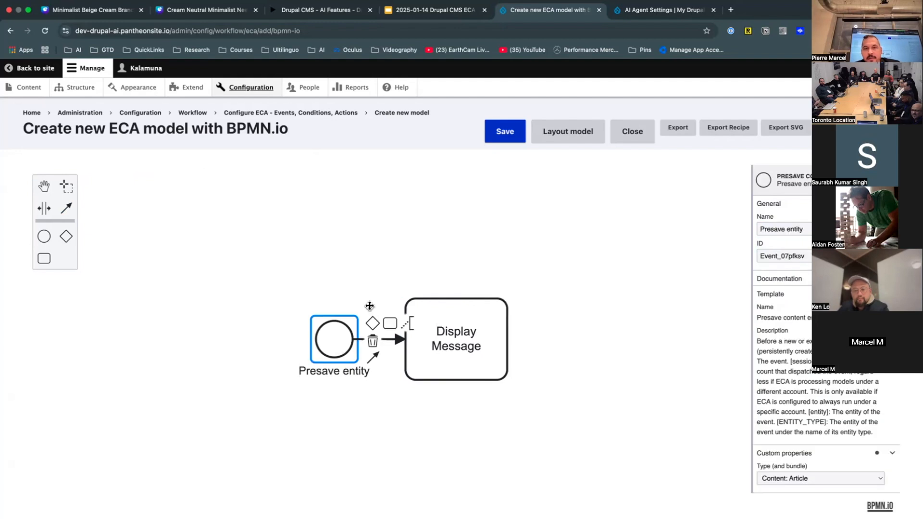
{"action": "left_click", "coordinate": [521, 138]}
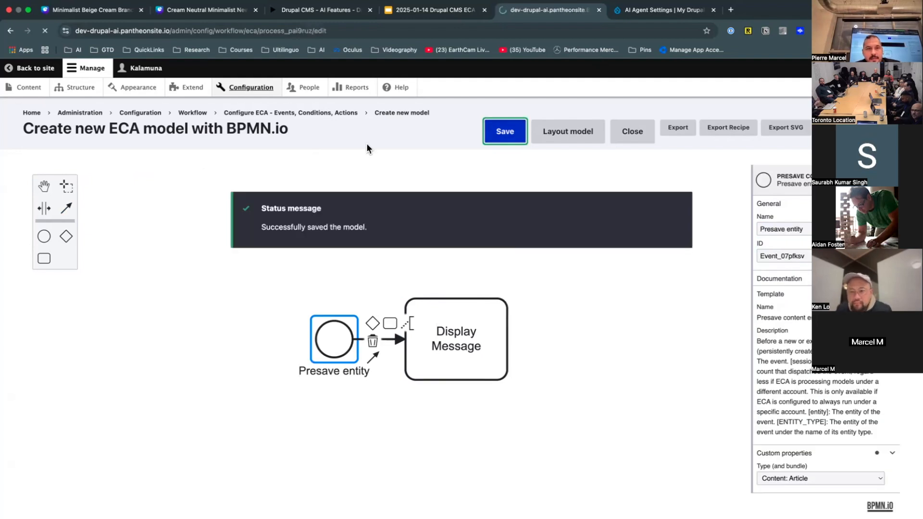
- Start a new Article from the Content list via Add content
{"action": "left_click", "coordinate": [37, 84]}
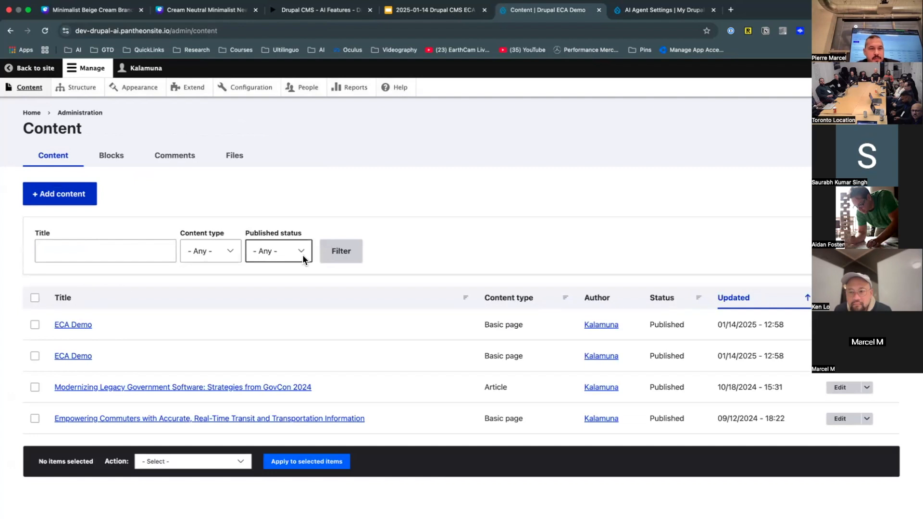
{"action": "left_click", "coordinate": [54, 195]}
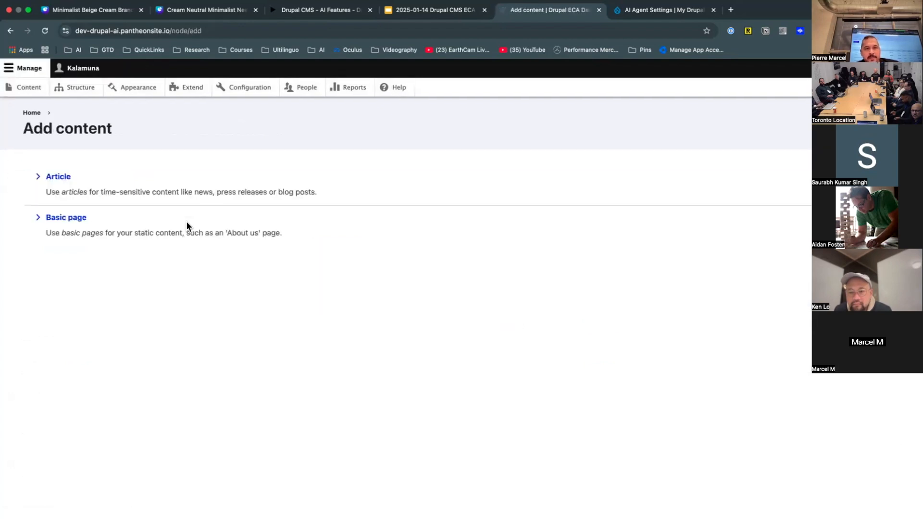
{"action": "left_click", "coordinate": [44, 181]}
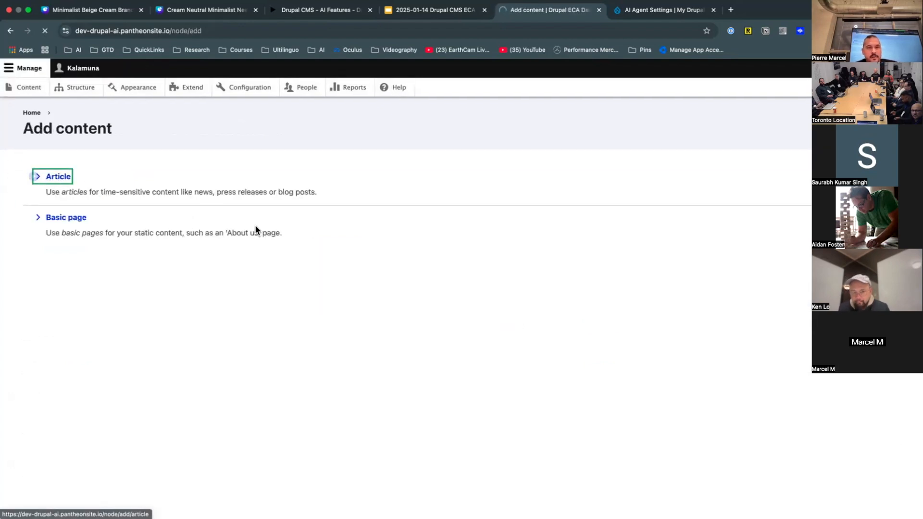
- Enter the title 'Hello!' and placeholder body text 'dfsdfsasdfs' in the Article form
{"action": "left_click", "coordinate": [195, 195]}
{"action": "type", "text": "Hello!"}
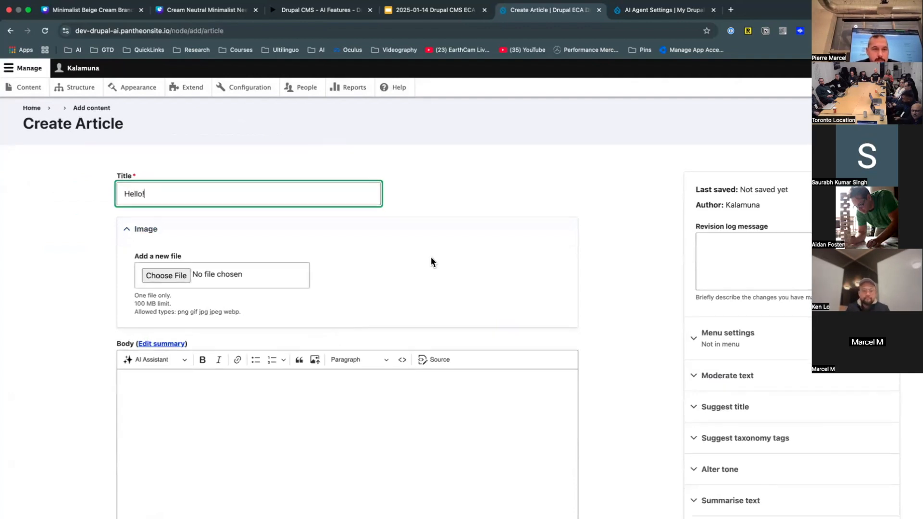
{"action": "scroll", "coordinate": [431, 261], "scroll_direction": "down", "scroll_amount": 5}
{"action": "left_click", "coordinate": [431, 258]}
{"action": "type", "text": "dfsdfsasdfs"}
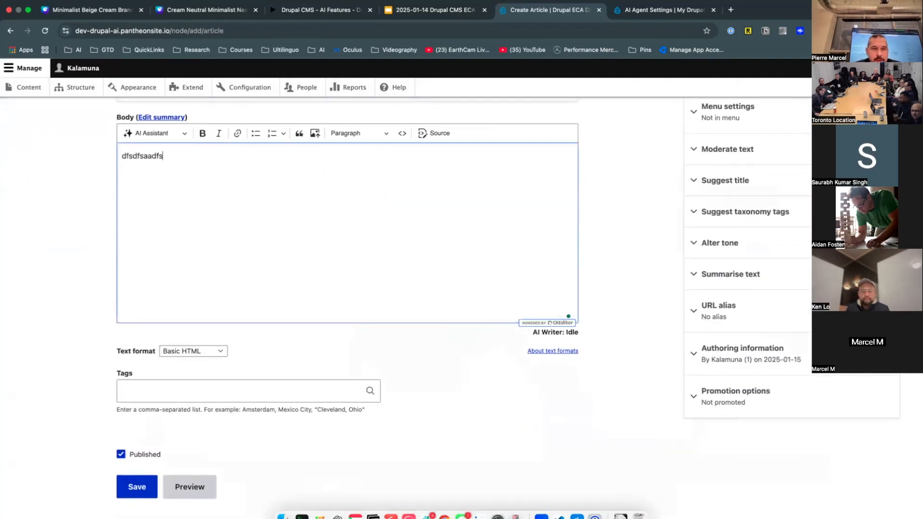
{"action": "mouse_move", "coordinate": [1, 518]}
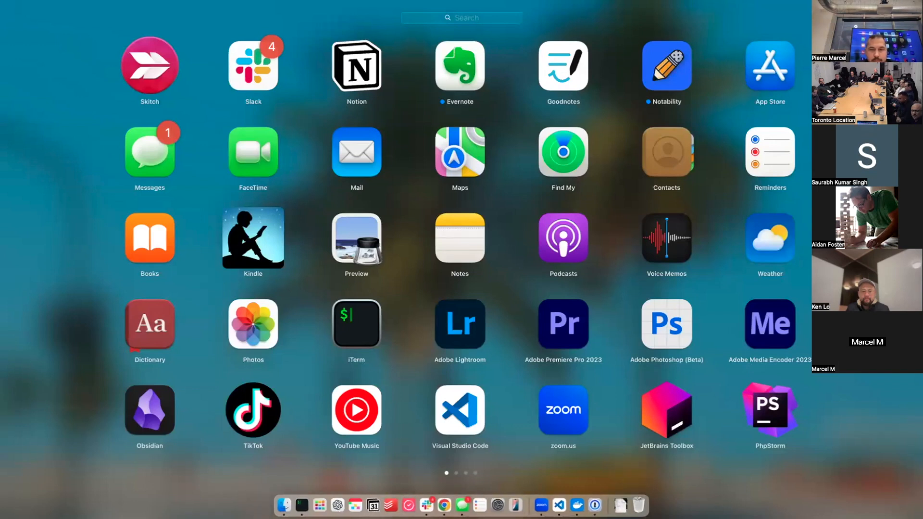
{"action": "left_click", "coordinate": [7, 466]}
- Save the Hello! article, check the 'Hello, user!' message, then visit Structure and Configuration
{"action": "left_click", "coordinate": [118, 491]}
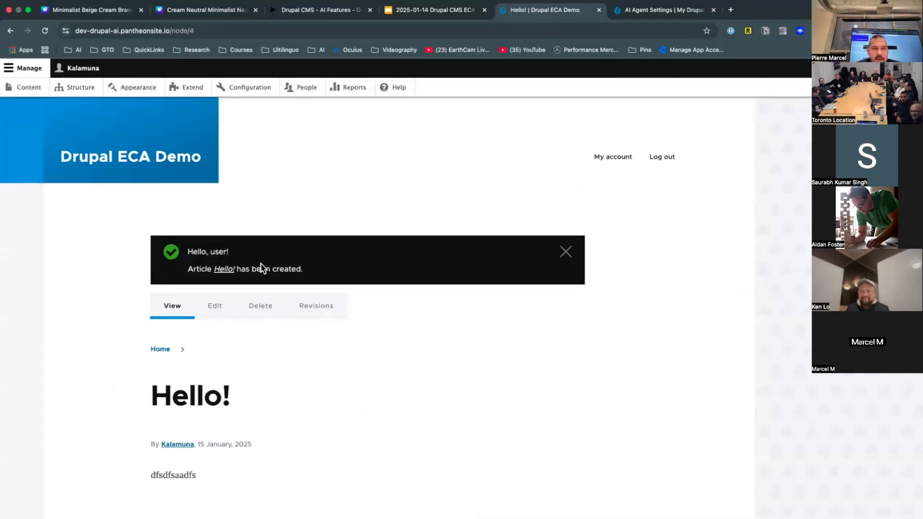
{"action": "left_click_drag", "start_coordinate": [206, 252], "coordinate": [231, 251]}
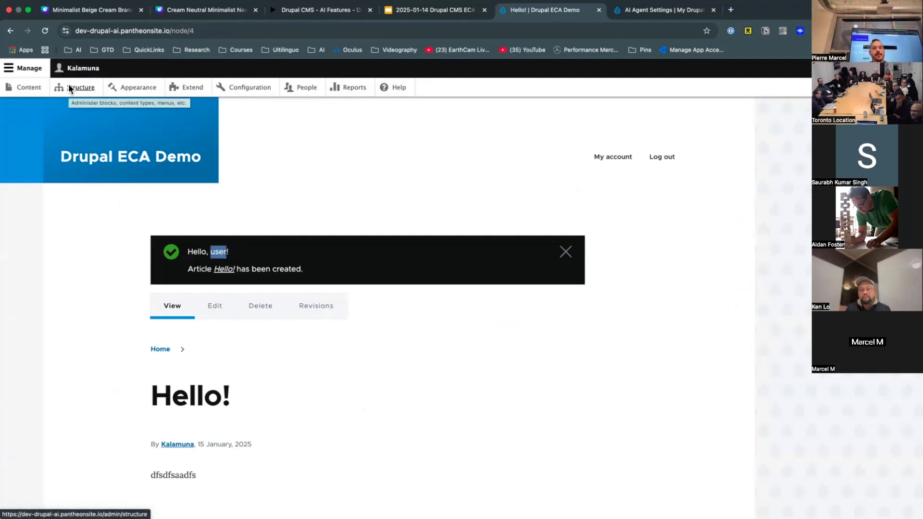
{"action": "left_click", "coordinate": [80, 88]}
{"action": "left_click", "coordinate": [236, 93]}
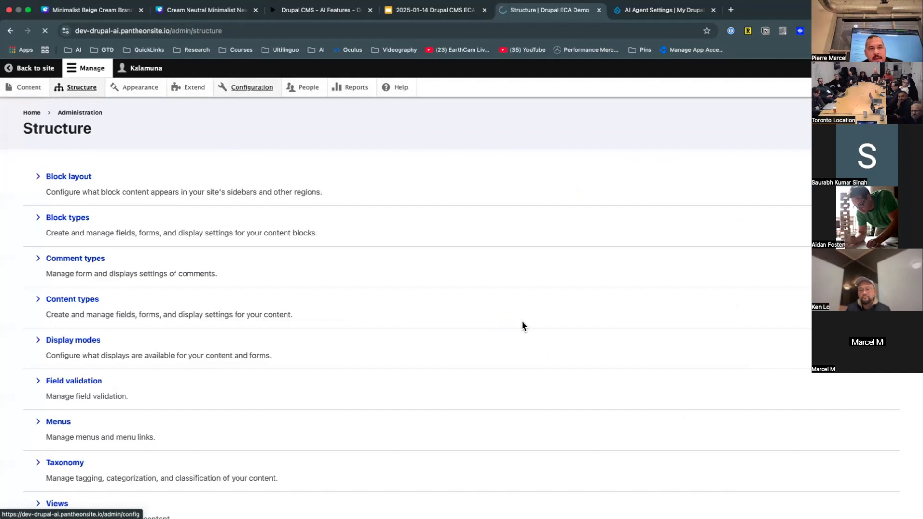
- Edit the noname model from the ECA list and select its Presave entity to Display Message link
{"action": "scroll", "coordinate": [549, 353], "scroll_direction": "down", "scroll_amount": 20}
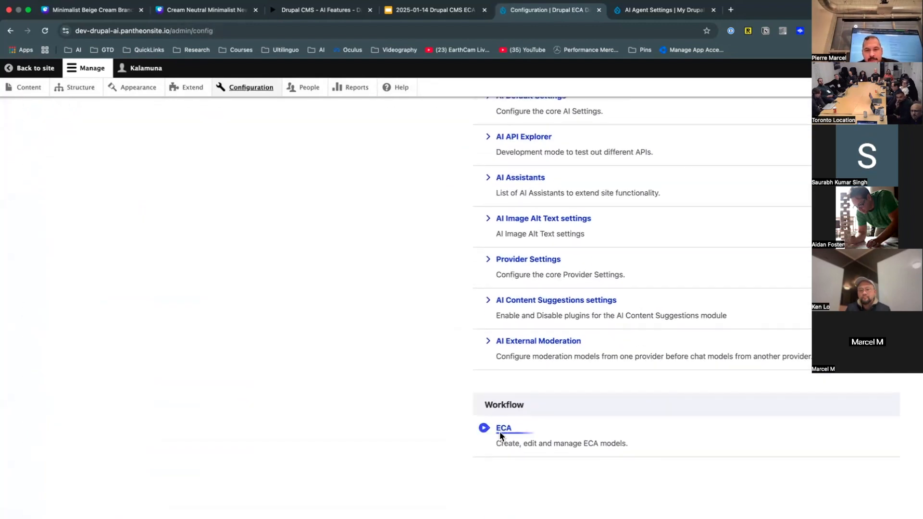
{"action": "left_click", "coordinate": [502, 431]}
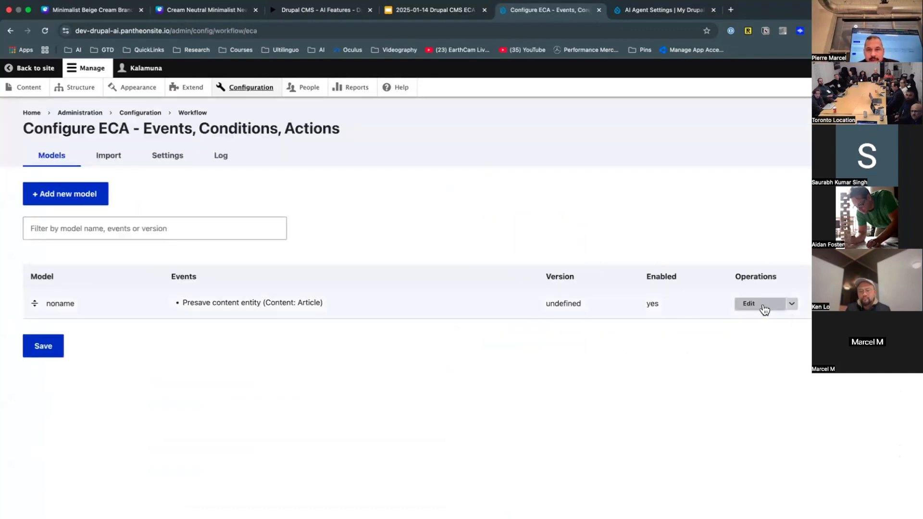
{"action": "left_click", "coordinate": [749, 304]}
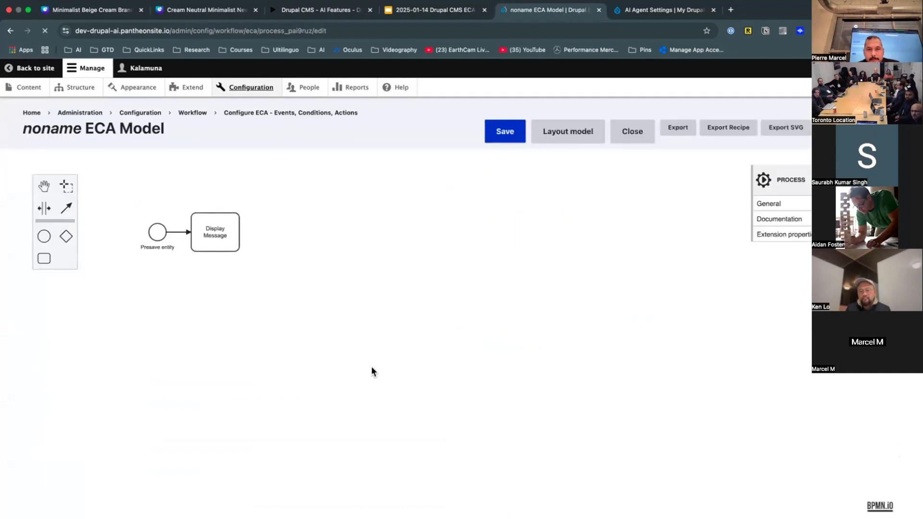
{"action": "scroll", "coordinate": [187, 230], "scroll_direction": "down", "scroll_amount": 3}
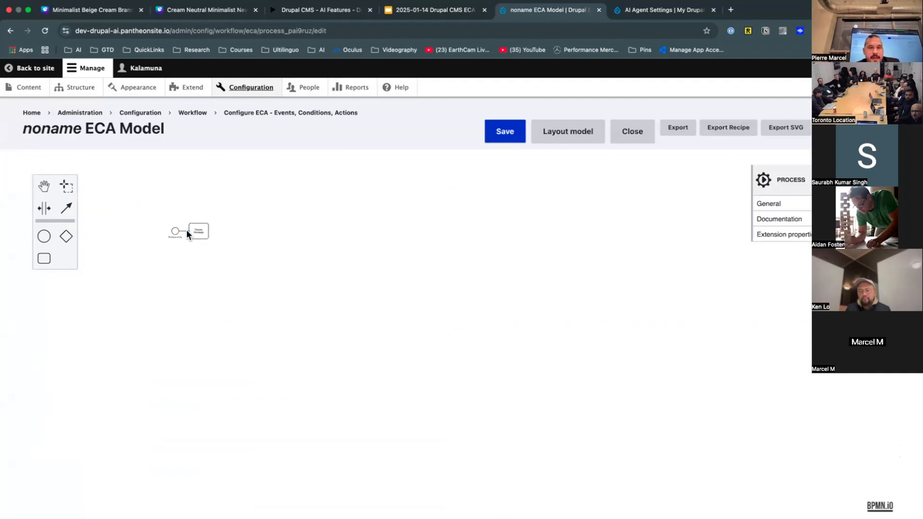
{"action": "scroll", "coordinate": [186, 230], "scroll_direction": "up", "scroll_amount": 8}
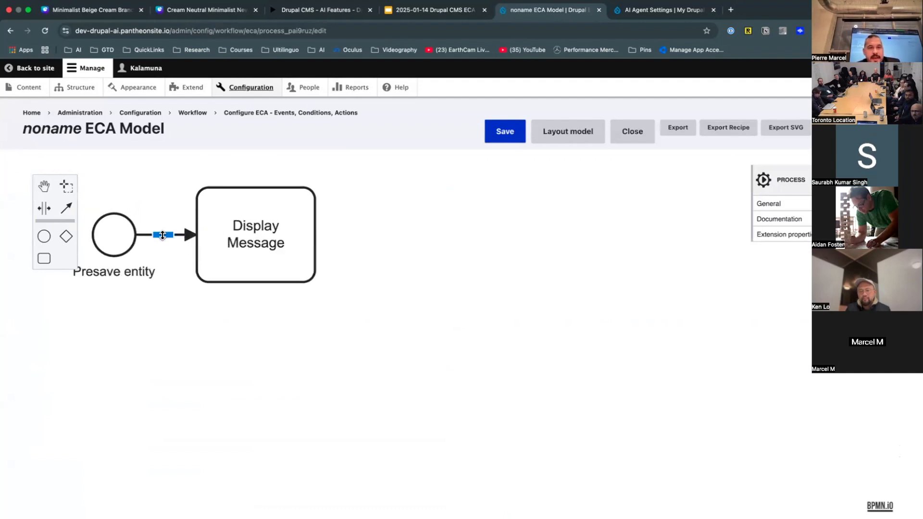
{"action": "left_click", "coordinate": [172, 234]}
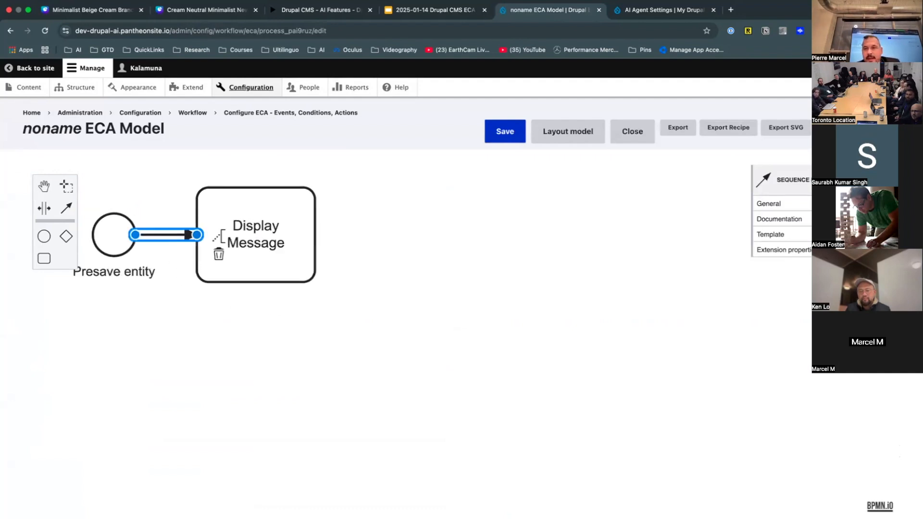
- Apply the 'Role of current user' condition to the link, requiring the Administrator role
{"action": "left_click", "coordinate": [883, 235]}
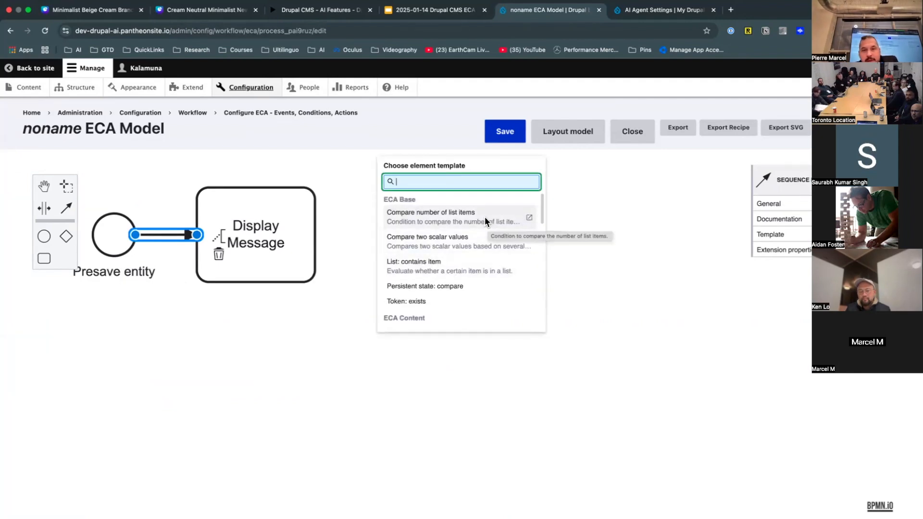
{"action": "type", "text": "user"}
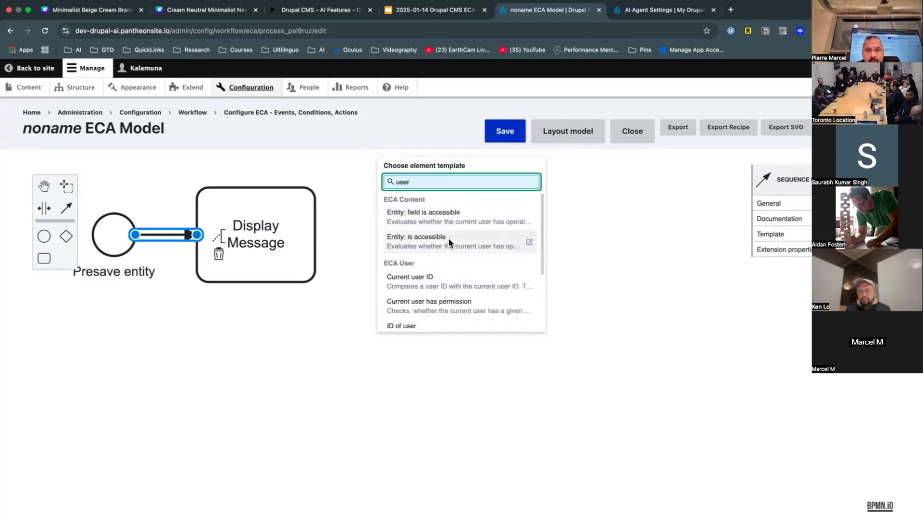
{"action": "scroll", "coordinate": [454, 222], "scroll_direction": "down", "scroll_amount": 3}
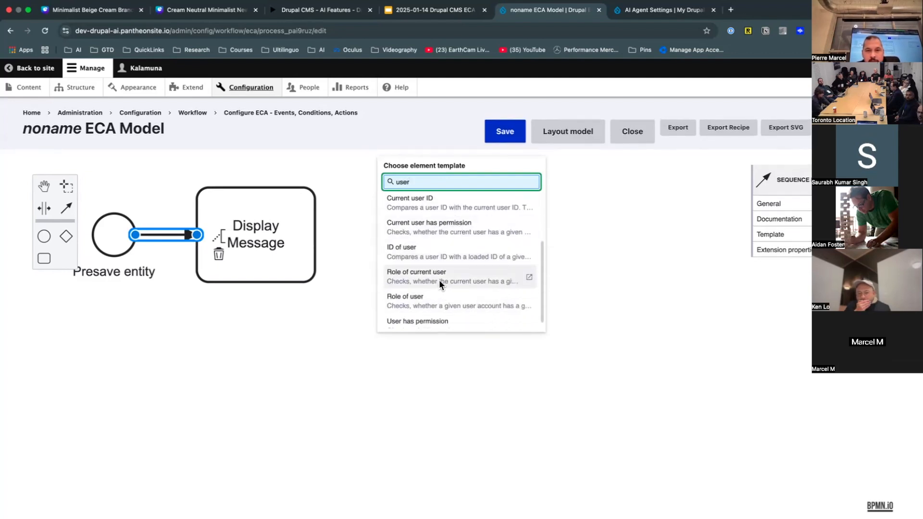
{"action": "left_click", "coordinate": [440, 280]}
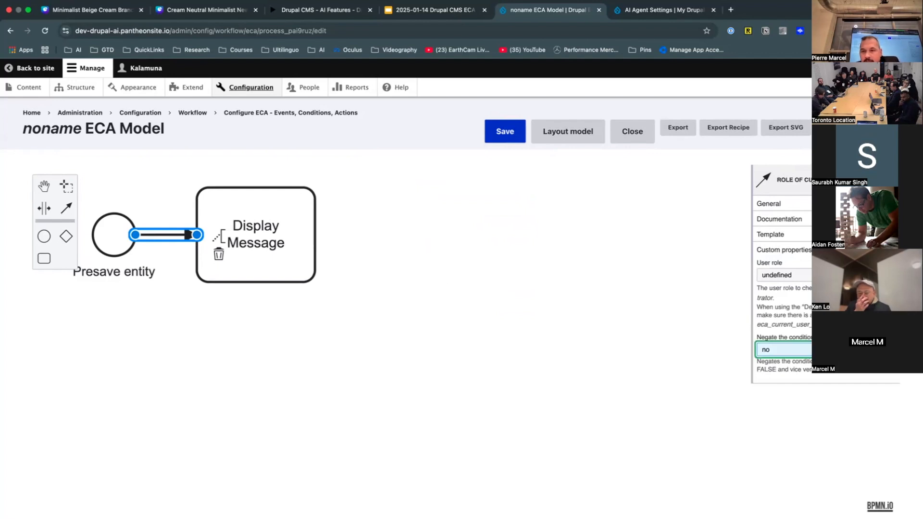
{"action": "left_click", "coordinate": [799, 273]}
{"action": "left_click", "coordinate": [791, 253]}
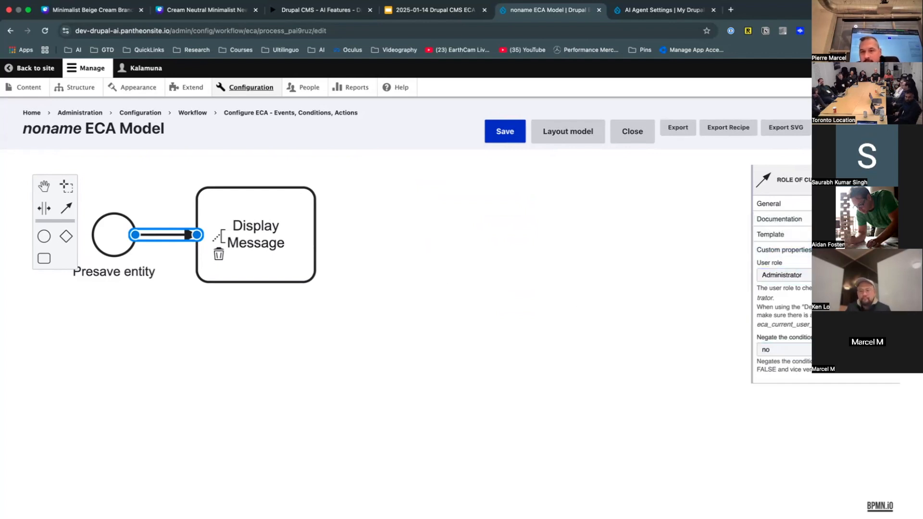
- Name the connection 'User is Admin' and move the Display Message task down and right
{"action": "left_click", "coordinate": [827, 204]}
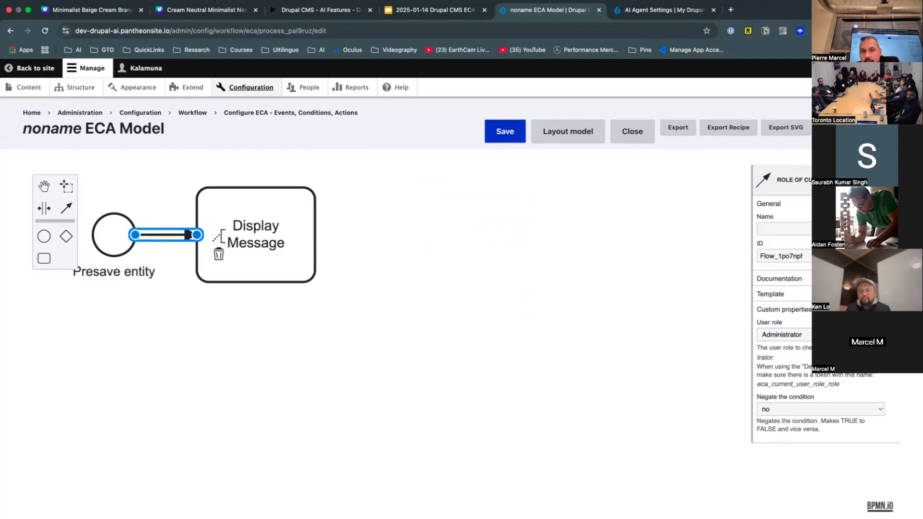
{"action": "left_click", "coordinate": [787, 229]}
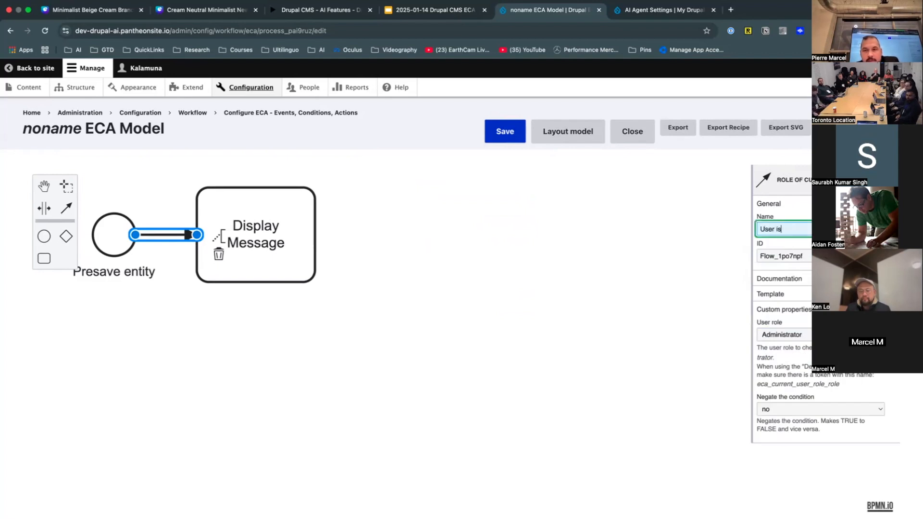
{"action": "type", "text": "User is Admin"}
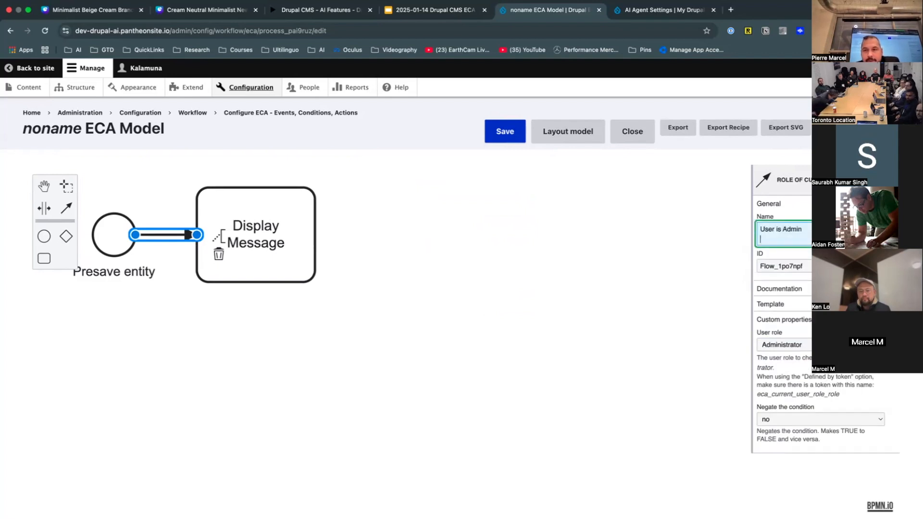
{"action": "left_click", "coordinate": [392, 326]}
{"action": "left_click", "coordinate": [298, 274]}
{"action": "left_click_drag", "start_coordinate": [298, 274], "coordinate": [531, 361]}
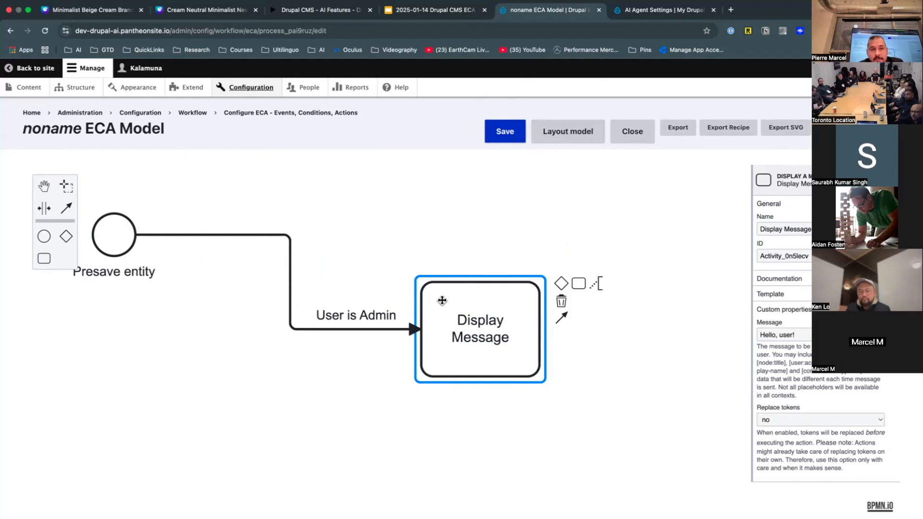
- Add a blank task to the right of Display Message and nudge it up-right
{"action": "left_click", "coordinate": [363, 294]}
{"action": "left_click", "coordinate": [430, 284]}
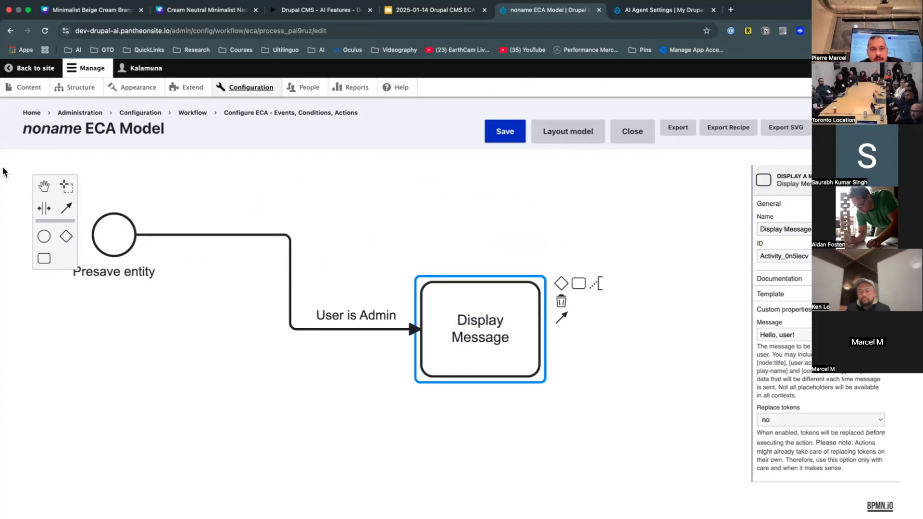
{"action": "left_click", "coordinate": [47, 260]}
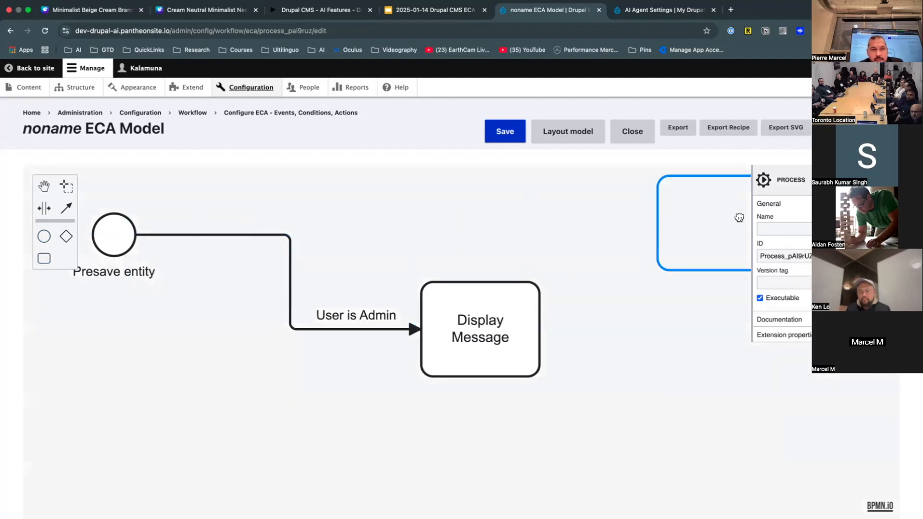
{"action": "left_click", "coordinate": [599, 306]}
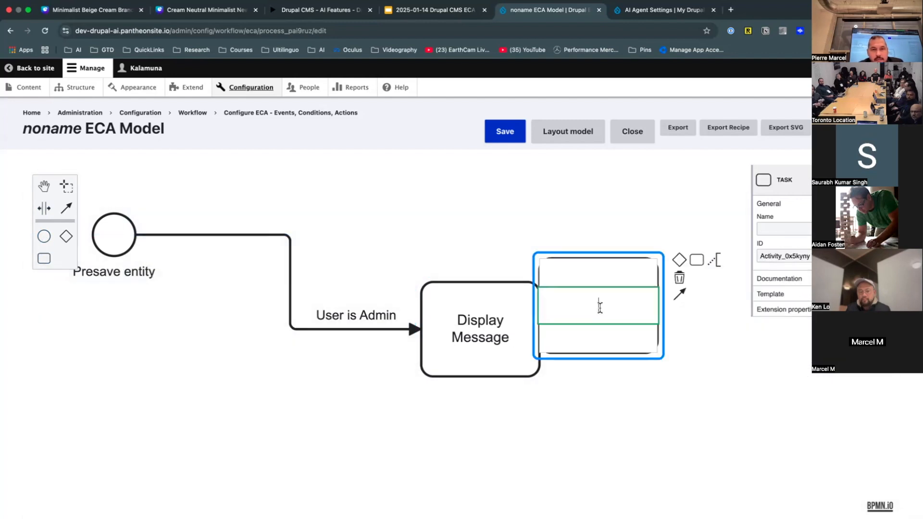
{"action": "left_click", "coordinate": [607, 268]}
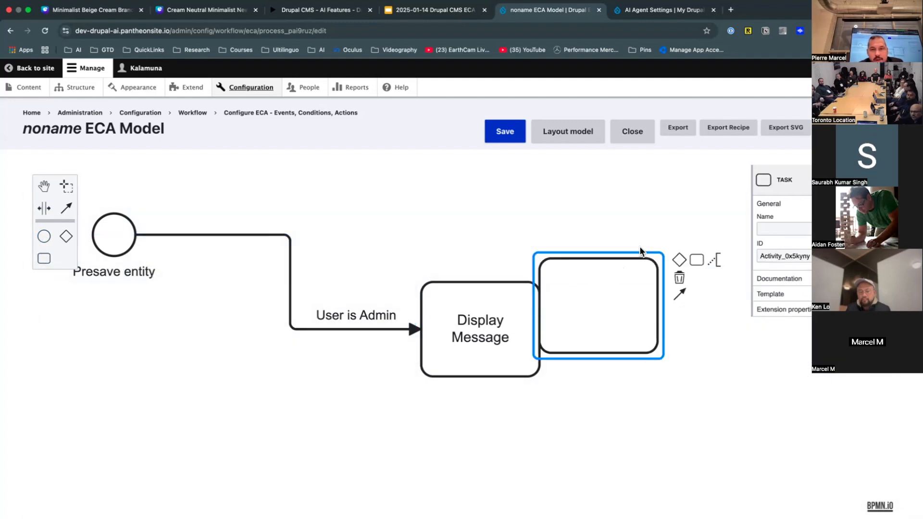
{"action": "left_click", "coordinate": [640, 251]}
{"action": "left_click", "coordinate": [625, 257]}
{"action": "left_click_drag", "start_coordinate": [624, 256], "coordinate": [661, 221]}
{"action": "left_click", "coordinate": [486, 236]}
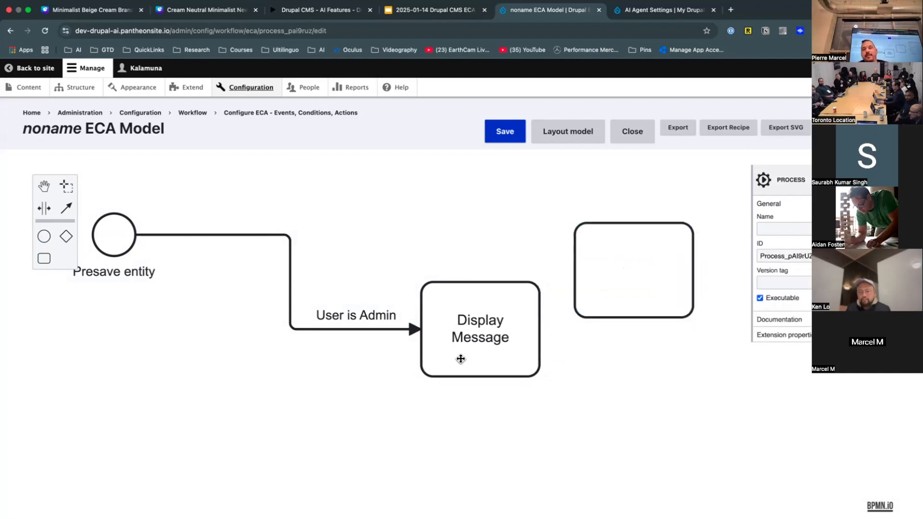
- Auto-arrange the diagram with Layout model and centre it on the canvas
{"action": "left_click", "coordinate": [573, 139]}
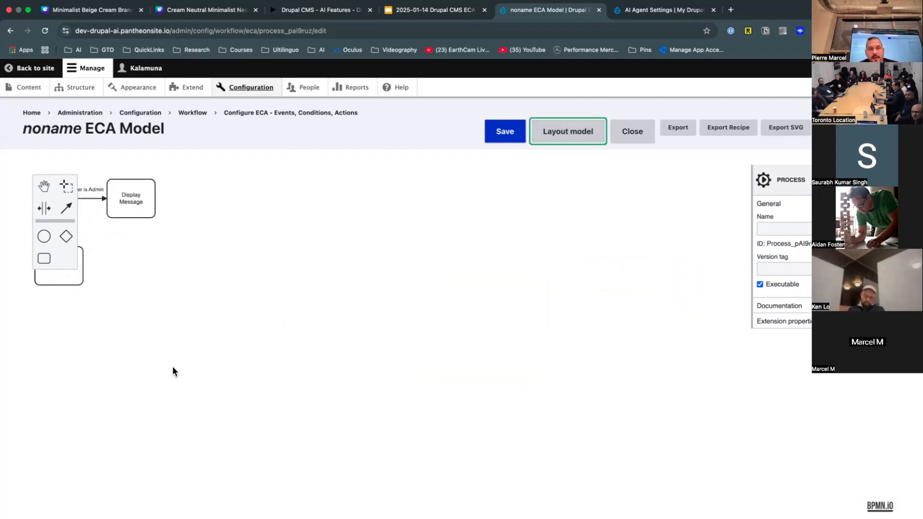
{"action": "left_click_drag", "start_coordinate": [173, 370], "coordinate": [393, 423]}
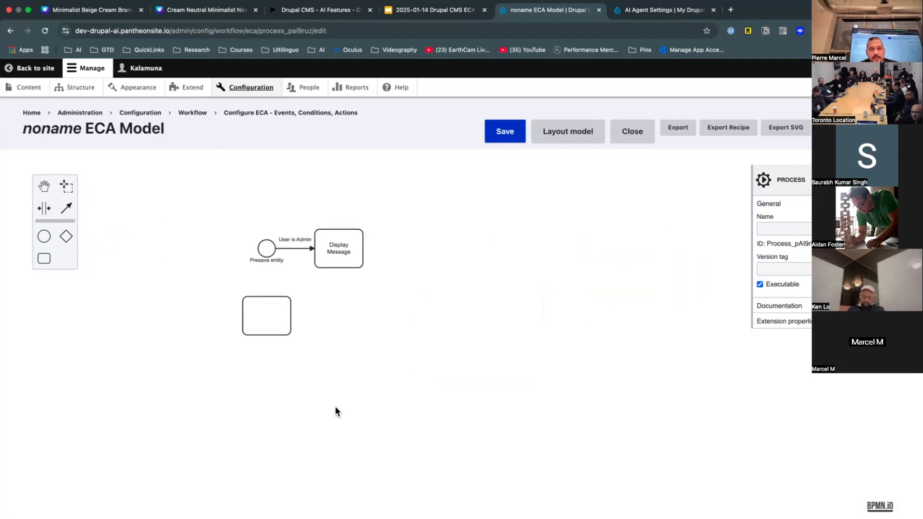
{"action": "left_click_drag", "start_coordinate": [335, 407], "coordinate": [330, 355]}
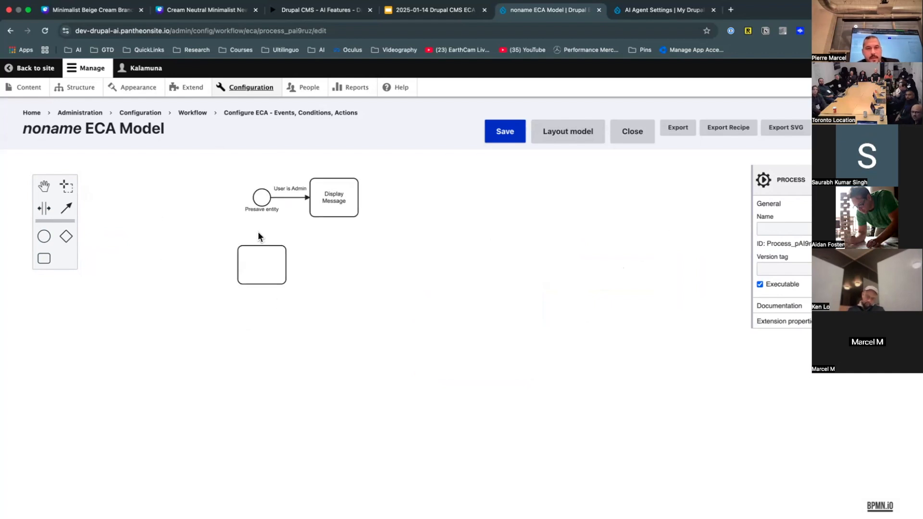
{"action": "scroll", "coordinate": [257, 232], "scroll_direction": "down", "scroll_amount": 3}
{"action": "scroll", "coordinate": [257, 232], "scroll_direction": "up", "scroll_amount": 6}
{"action": "scroll", "coordinate": [257, 232], "scroll_direction": "down", "scroll_amount": 2}
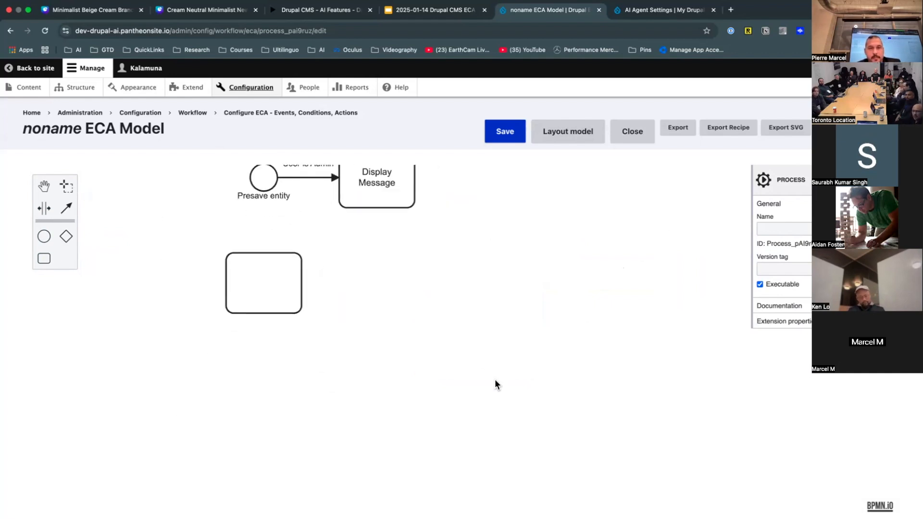
{"action": "left_click_drag", "start_coordinate": [514, 448], "coordinate": [512, 433]}
{"action": "left_click_drag", "start_coordinate": [347, 212], "coordinate": [374, 335]}
- Bring up the element template choices for the blank task
{"action": "left_click", "coordinate": [320, 380]}
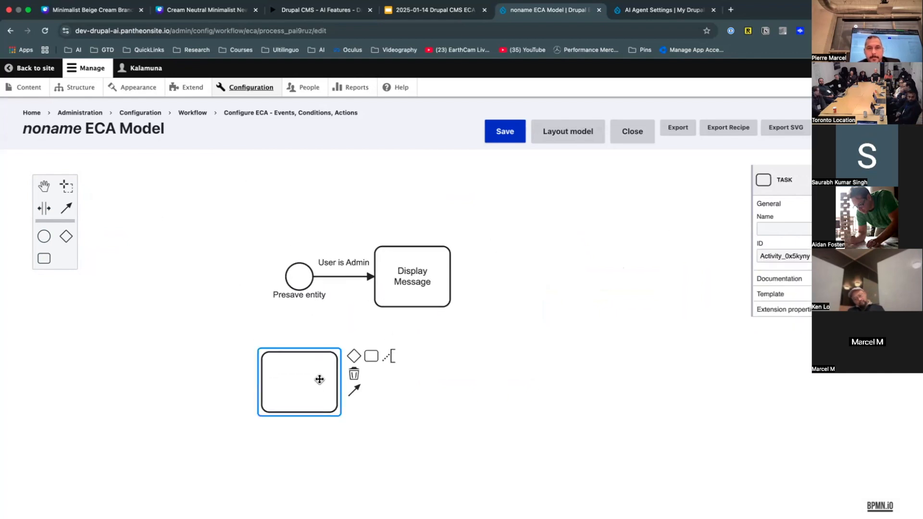
{"action": "left_click", "coordinate": [889, 294]}
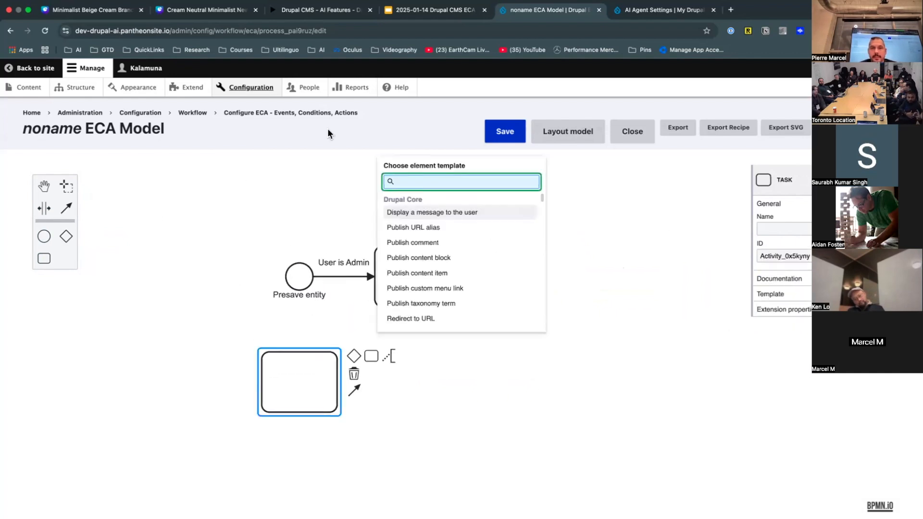
{"action": "right_click", "coordinate": [434, 275]}
{"action": "key", "text": "Escape"}
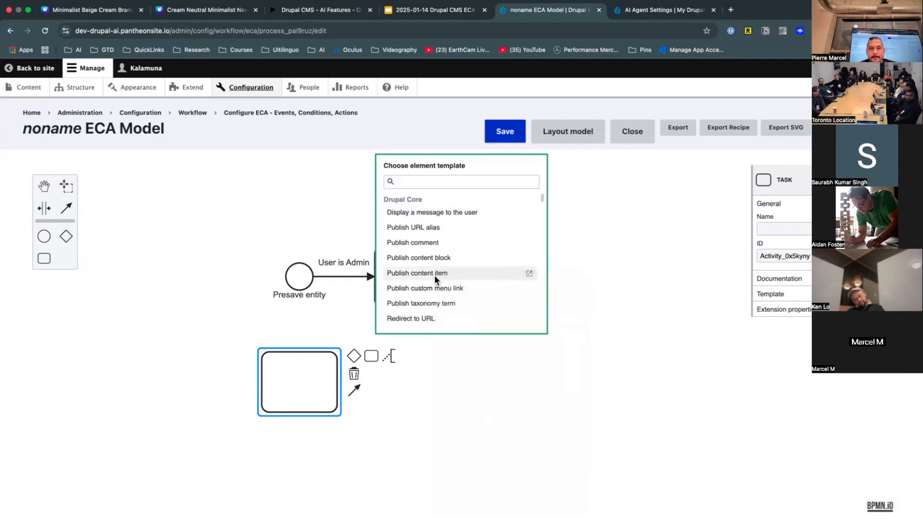
- Present the ECA deck from the Demo slide and advance to the Integrations section title
{"action": "left_click", "coordinate": [452, 12]}
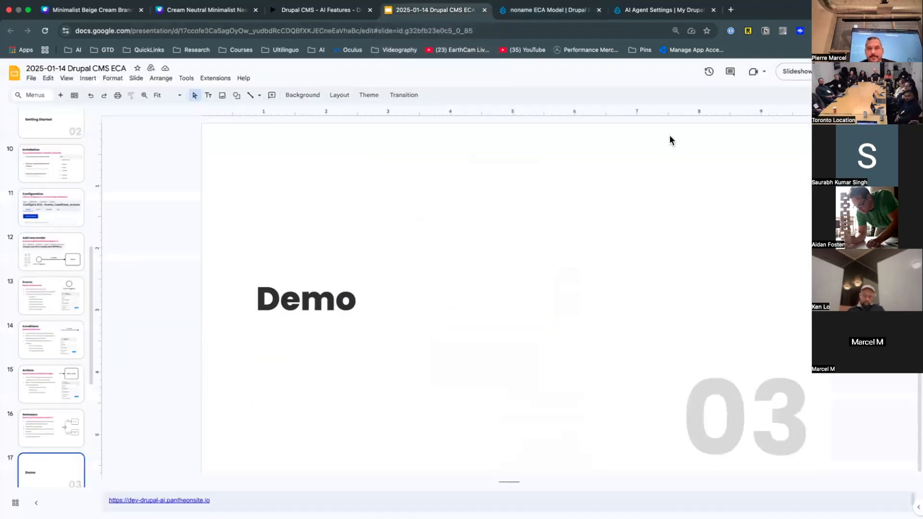
{"action": "left_click", "coordinate": [805, 75]}
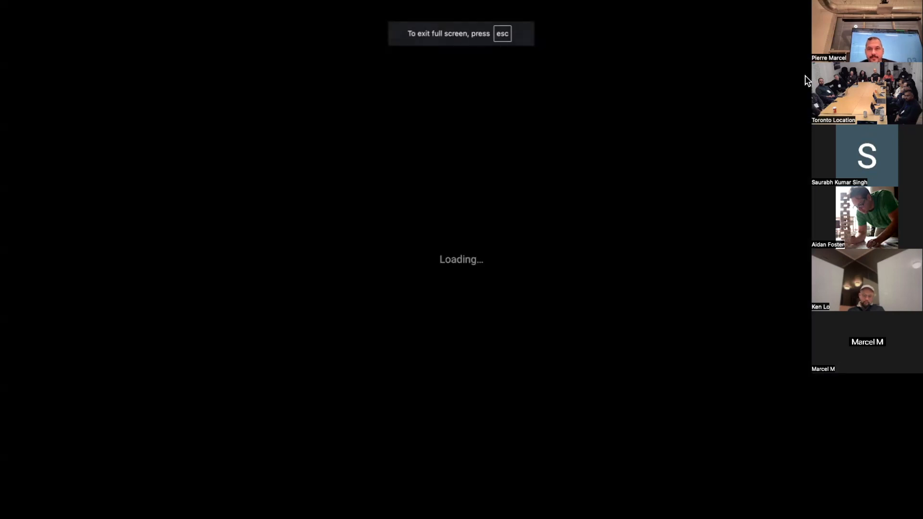
{"action": "key", "text": "Right"}
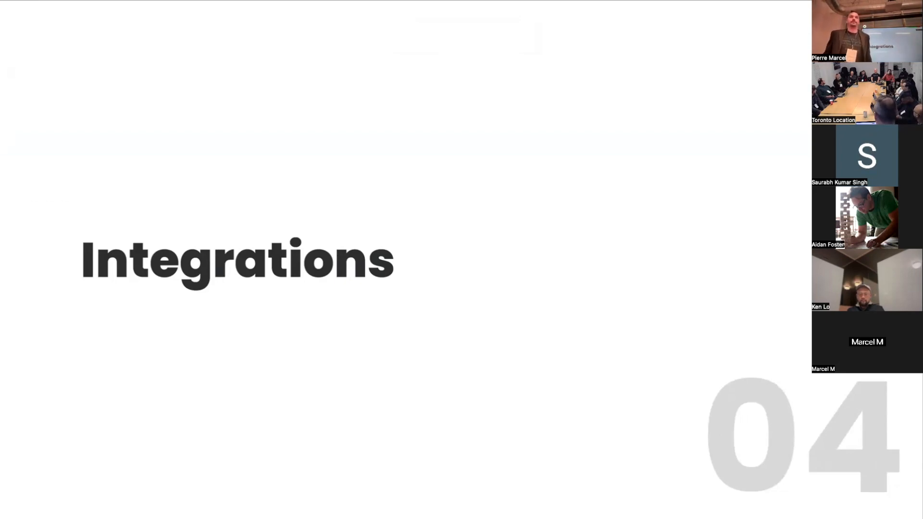
- Exit the slideshow and revisit the History, Events and Conditions slides
{"action": "key", "text": "Escape"}
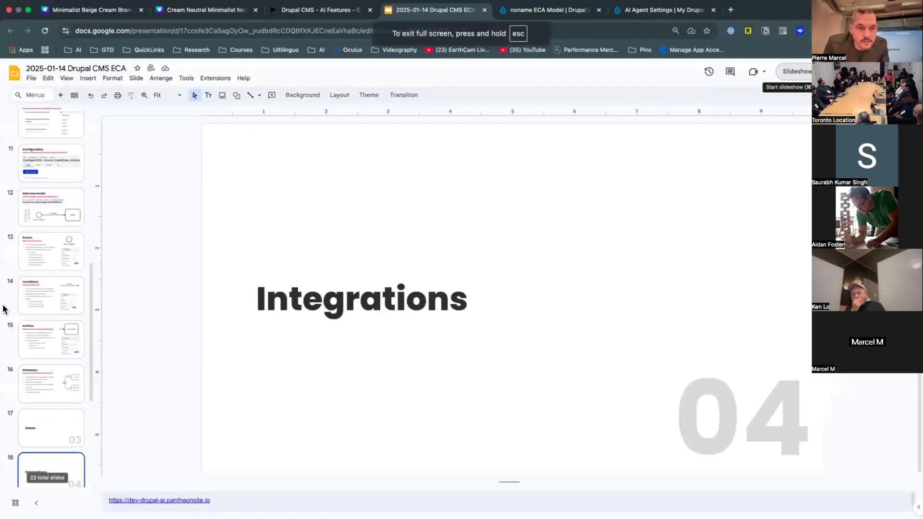
{"action": "scroll", "coordinate": [51, 196], "scroll_direction": "up", "scroll_amount": 5}
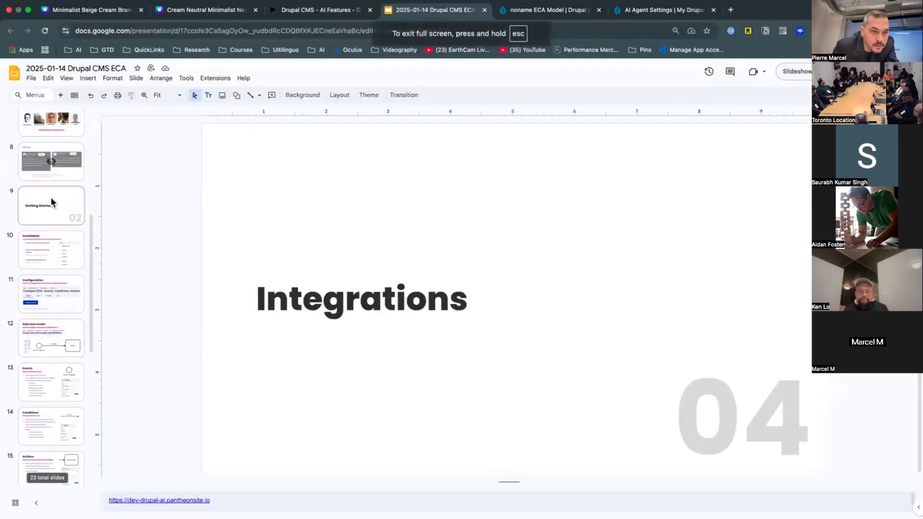
{"action": "left_click", "coordinate": [56, 176]}
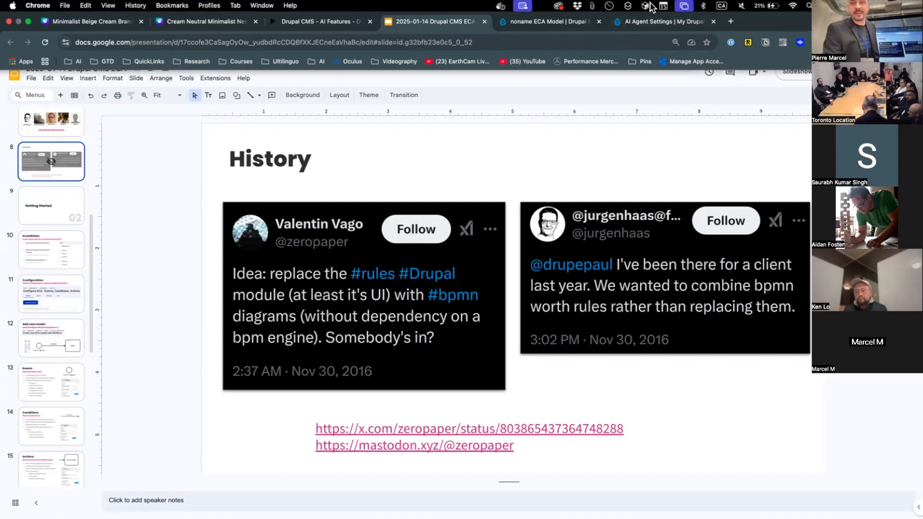
{"action": "right_click", "coordinate": [38, 369]}
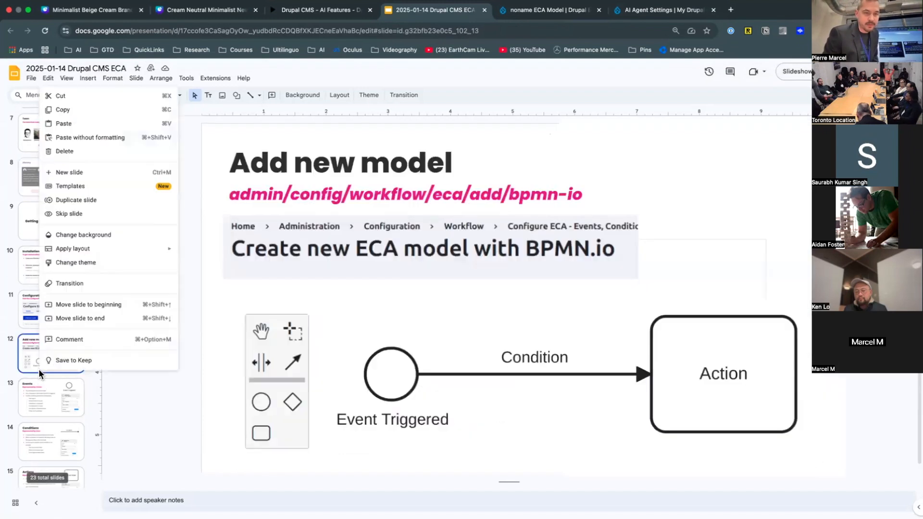
{"action": "left_click", "coordinate": [38, 381]}
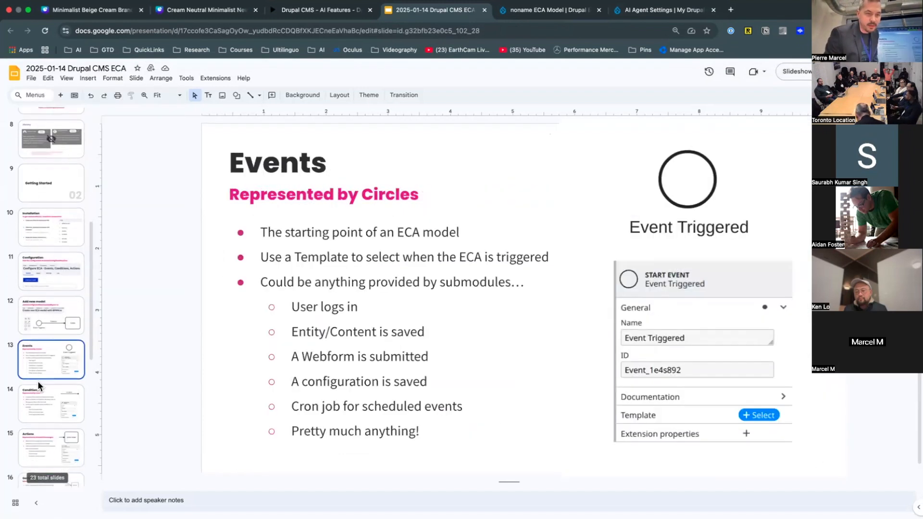
{"action": "left_click", "coordinate": [36, 387]}
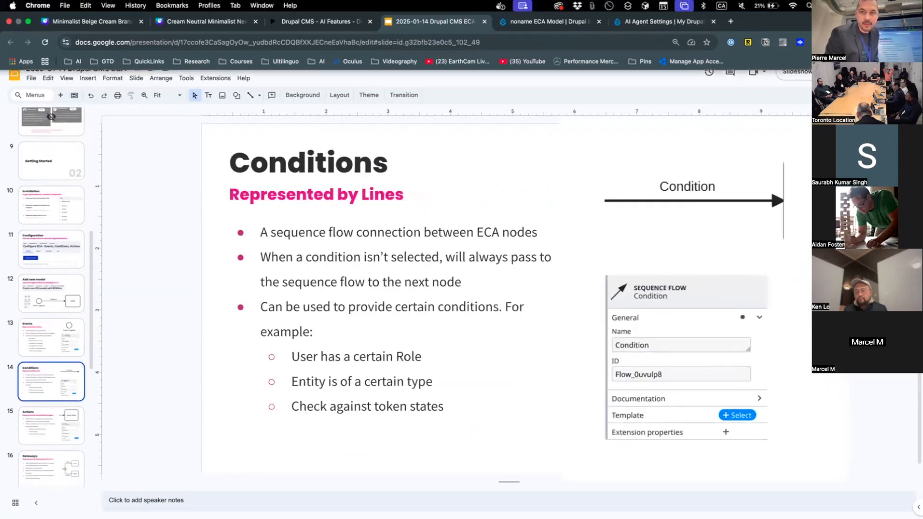
- Present from Conditions through Actions and Demo to the Integrations details slide
{"action": "left_click", "coordinate": [784, 74]}
{"action": "key", "text": "Right"}
{"action": "key", "text": "Right"}
{"action": "key", "text": "Right"}
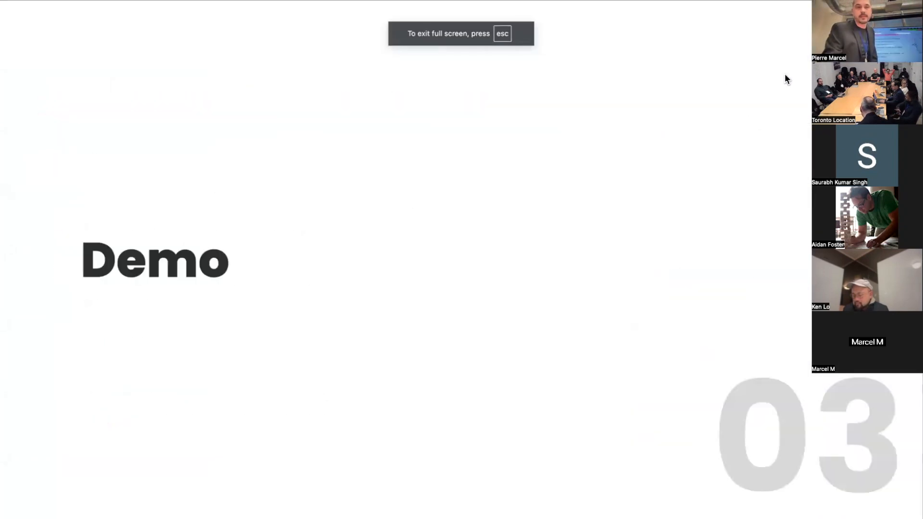
{"action": "key", "text": "Right"}
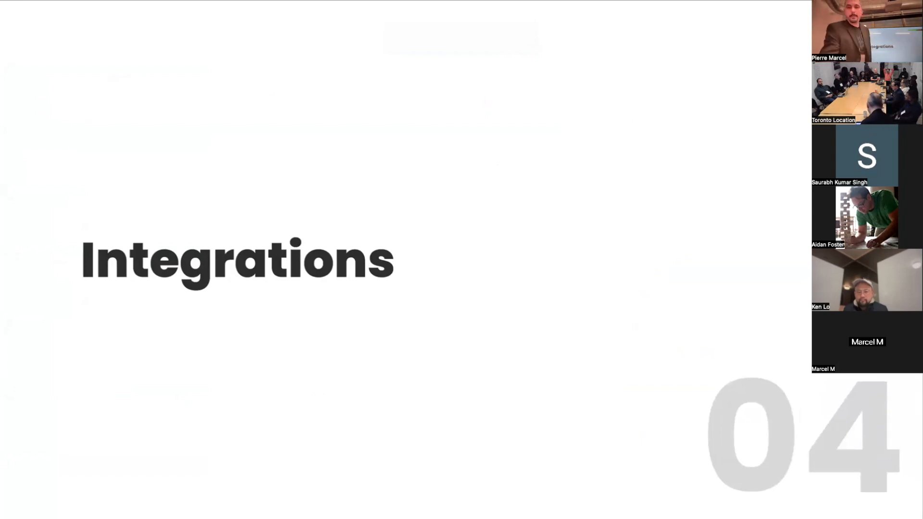
{"action": "key", "text": "Right"}
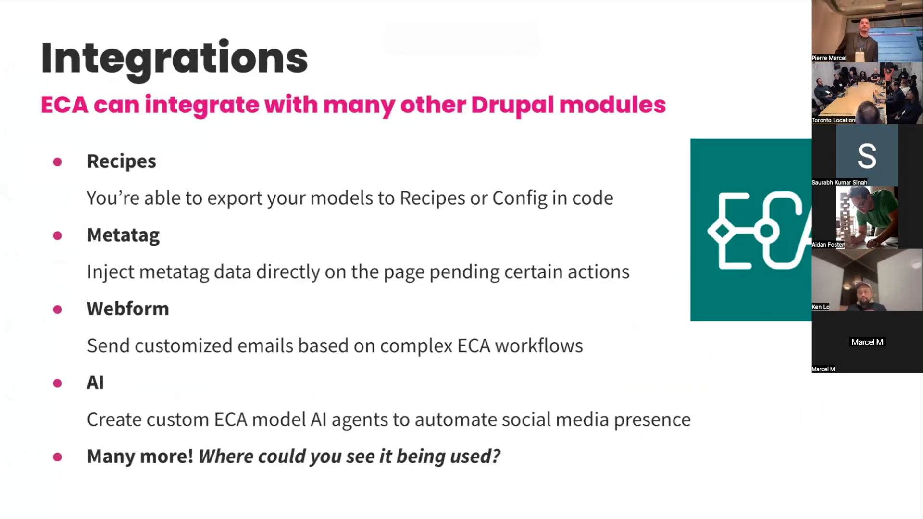